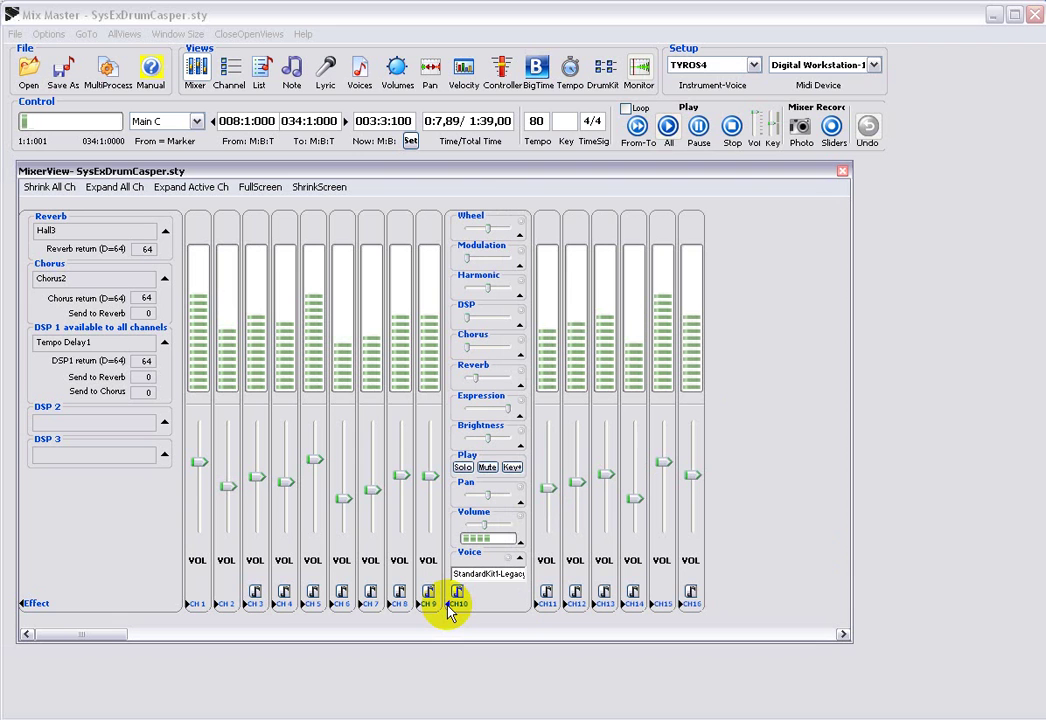
Listen to the style with only mixer channel 10 soloed, and stop playback.
{"action": "mouse_move", "coordinate": [481, 440]}
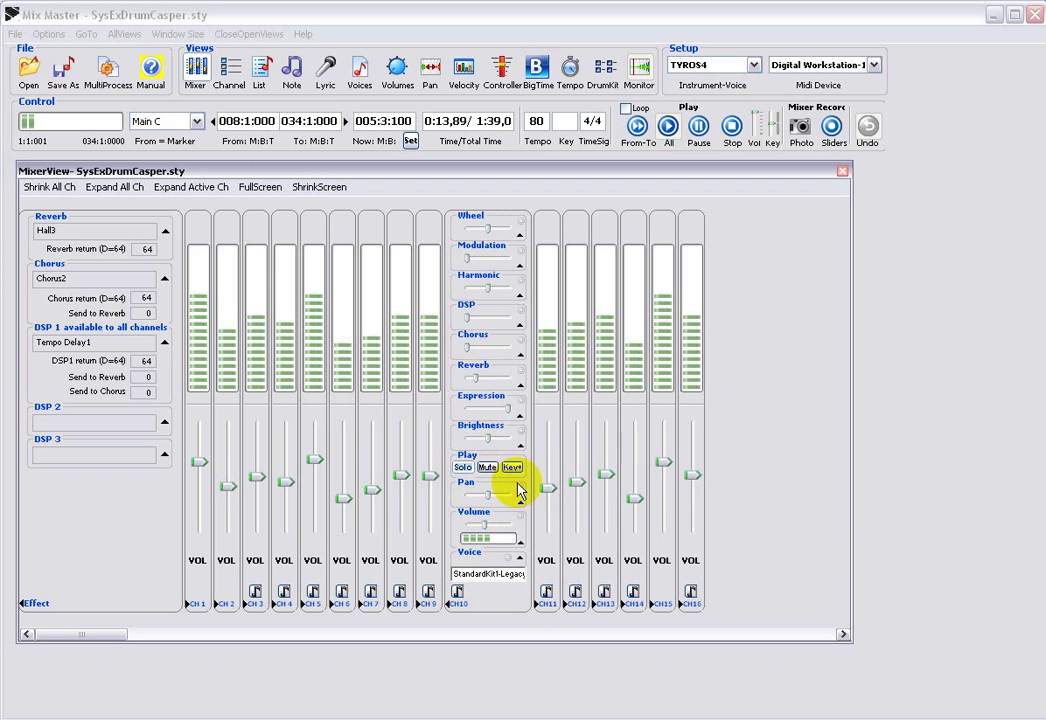
{"action": "mouse_move", "coordinate": [463, 418]}
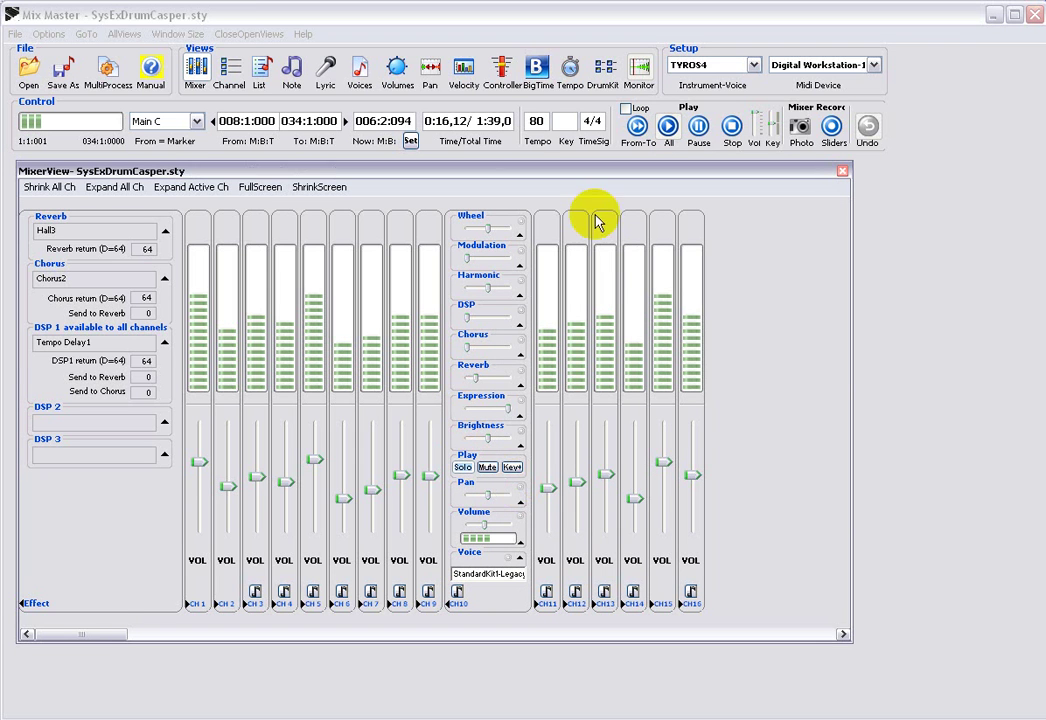
{"action": "left_click", "coordinate": [733, 128]}
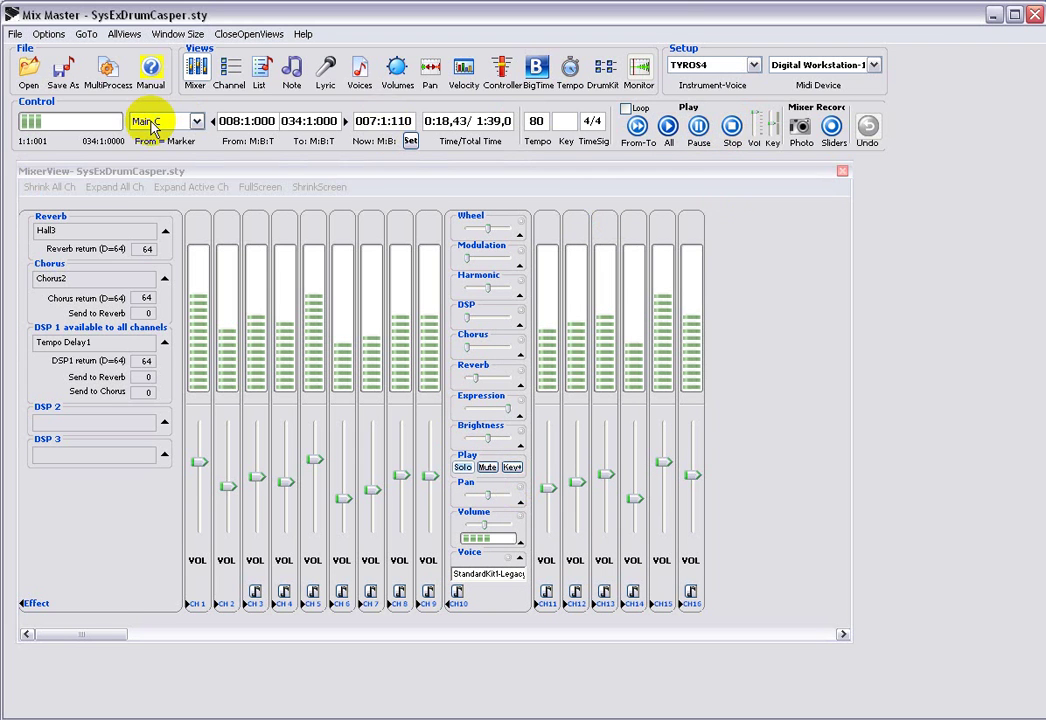
Limit the play range to the Main C section, play that range and stop it.
{"action": "left_click", "coordinate": [153, 125]}
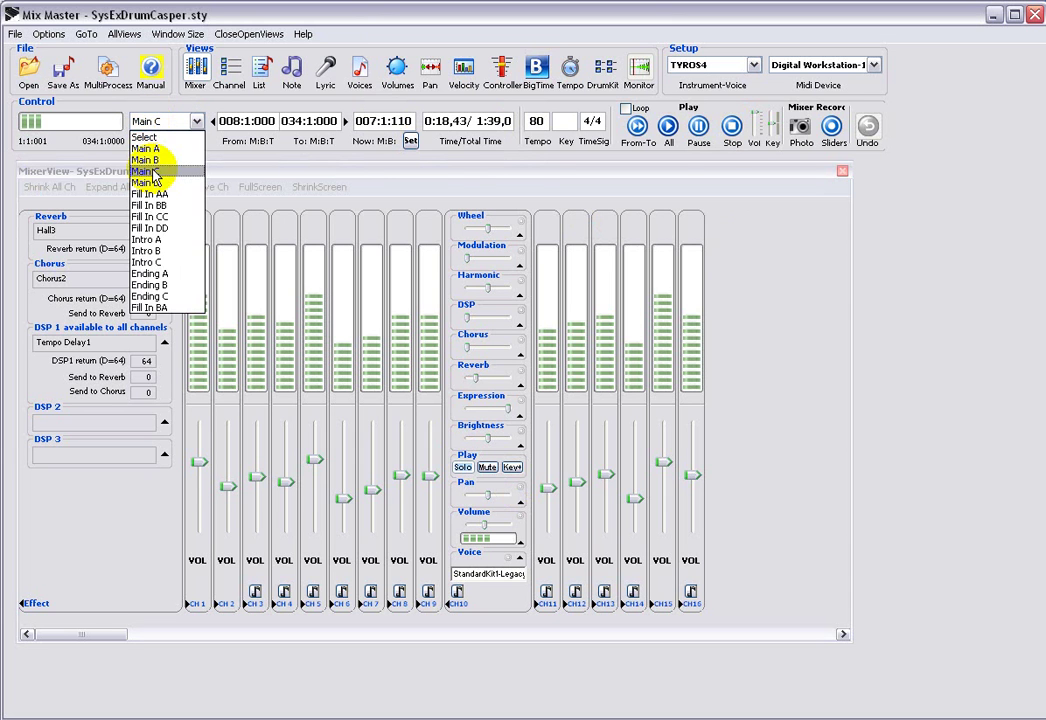
{"action": "left_click", "coordinate": [150, 172]}
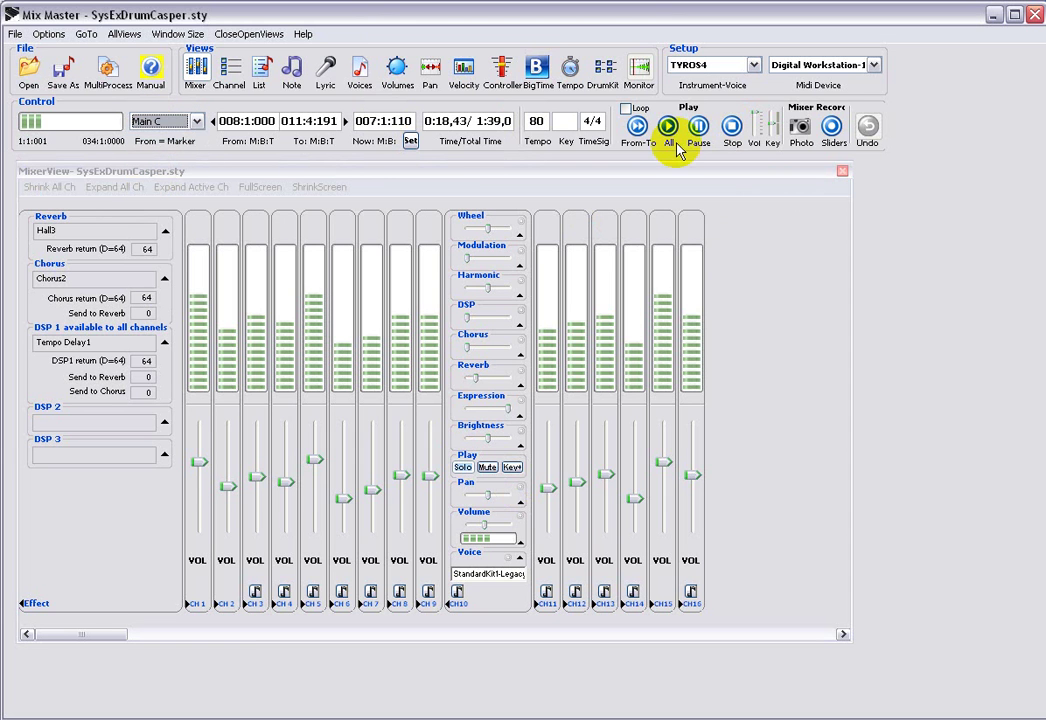
{"action": "left_click", "coordinate": [638, 127]}
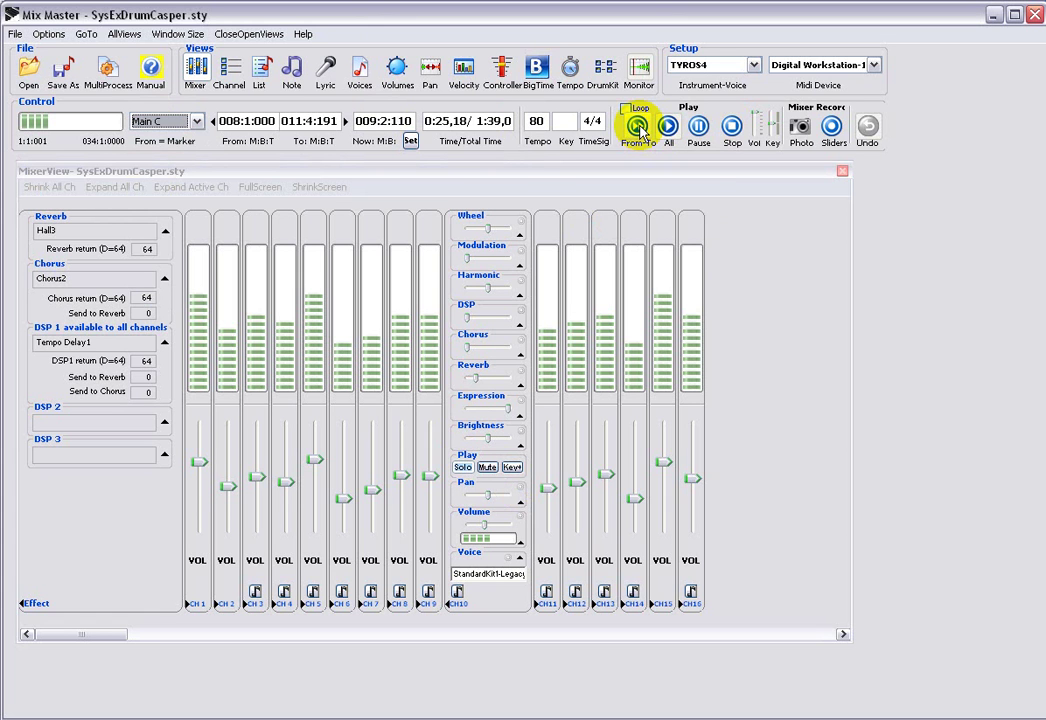
{"action": "left_click", "coordinate": [733, 128]}
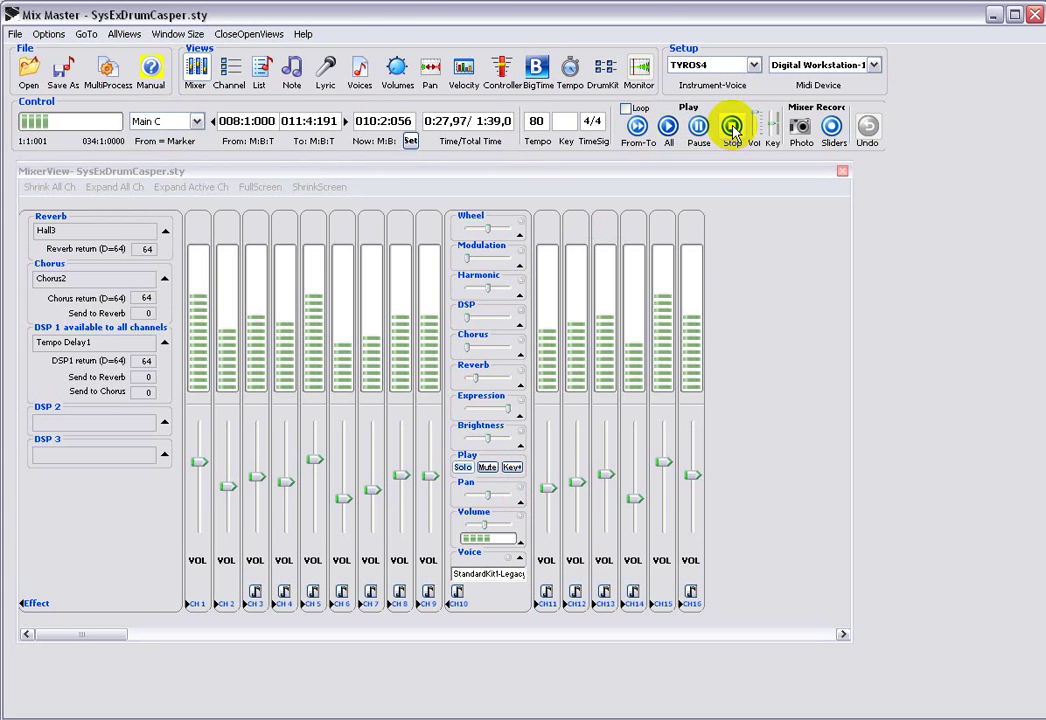
Examine the style's System Exclusive events in an enlarged ListView, including the channel 10 volume event, and close it.
{"action": "left_click", "coordinate": [262, 75]}
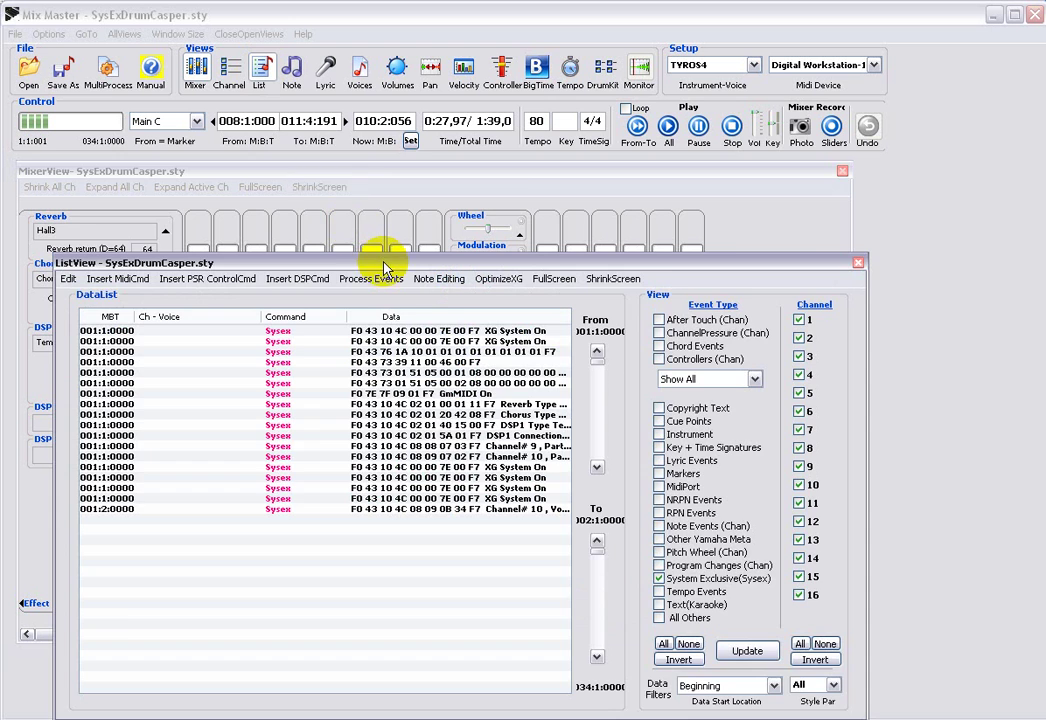
{"action": "left_click_drag", "start_coordinate": [383, 268], "coordinate": [393, 156]}
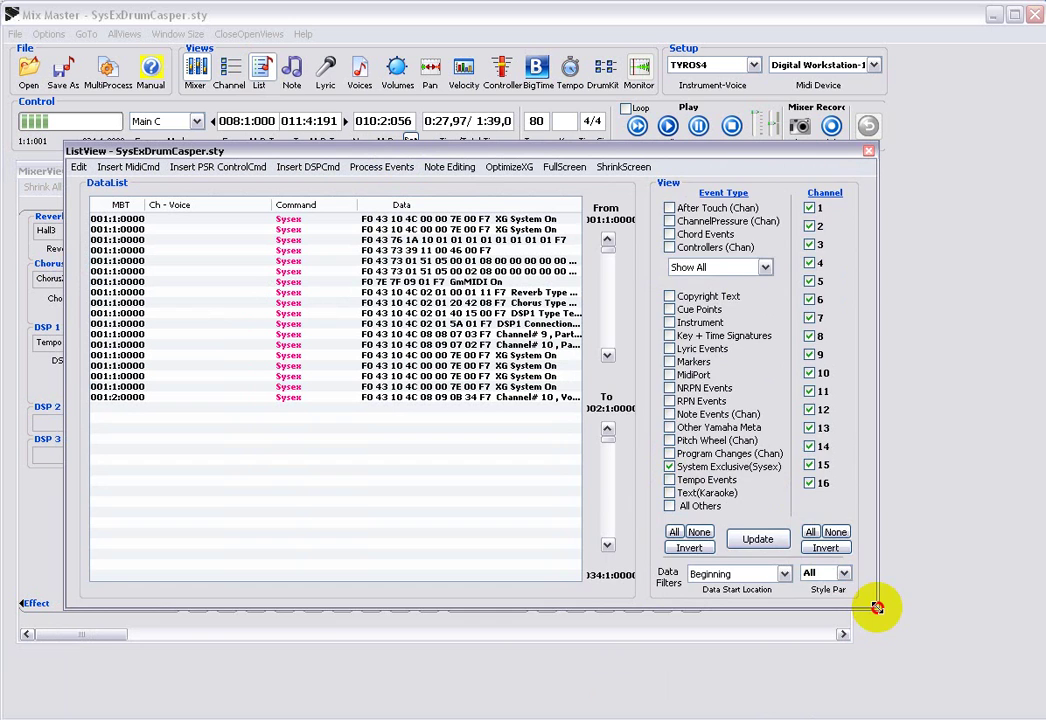
{"action": "left_click_drag", "start_coordinate": [876, 607], "coordinate": [1004, 609]}
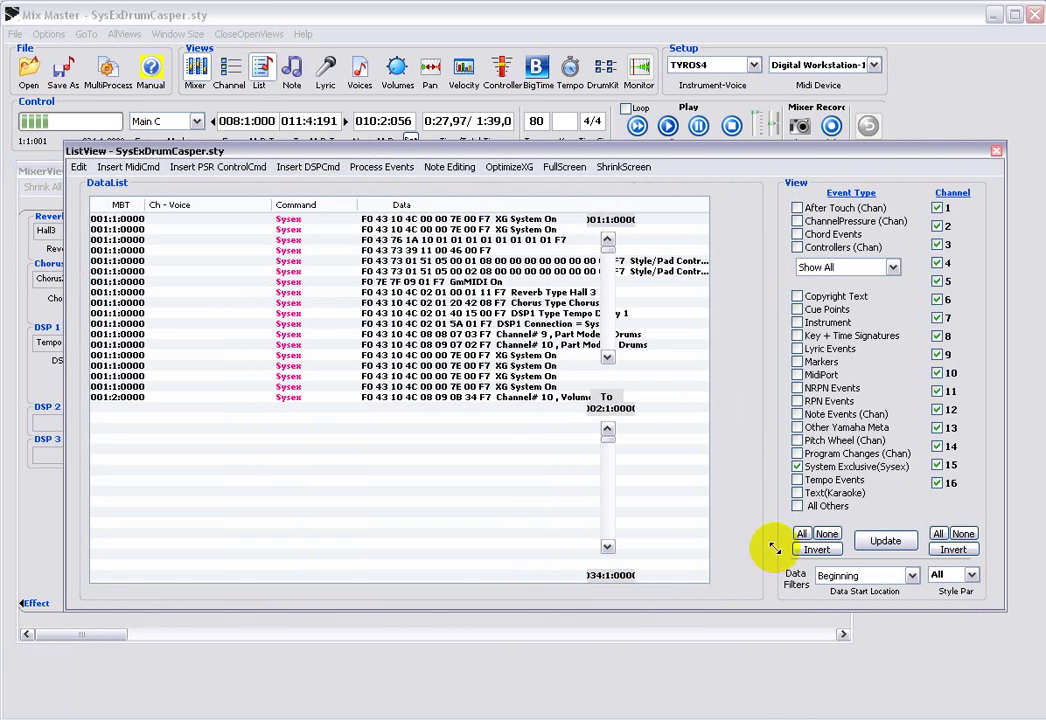
{"action": "left_click", "coordinate": [491, 398]}
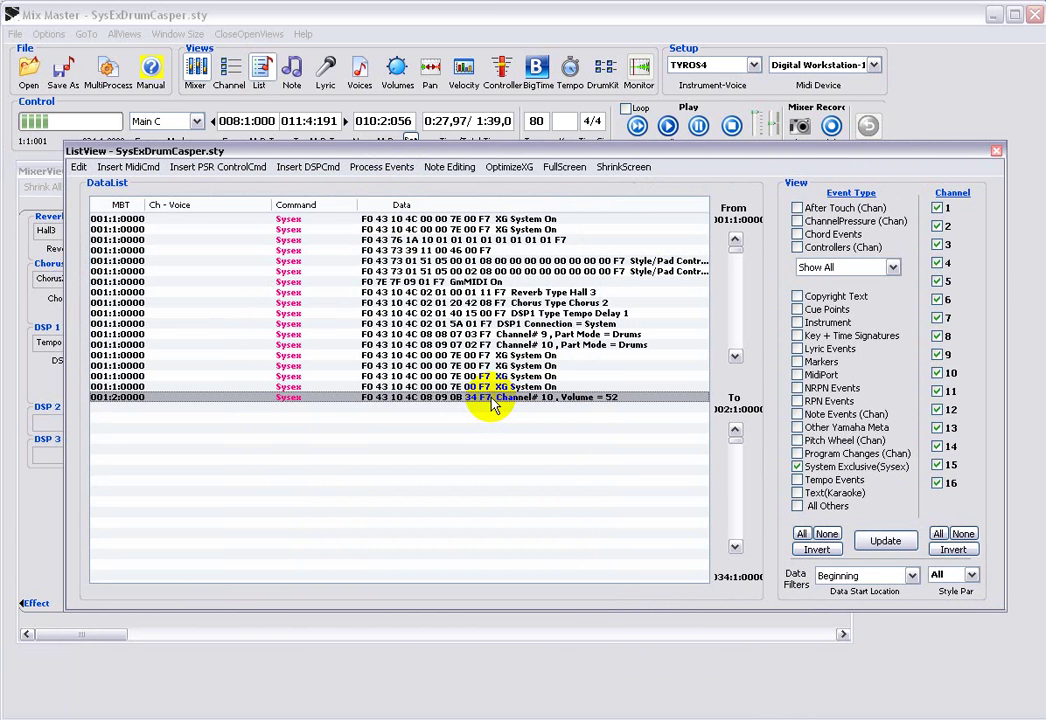
{"action": "left_click", "coordinate": [996, 151]}
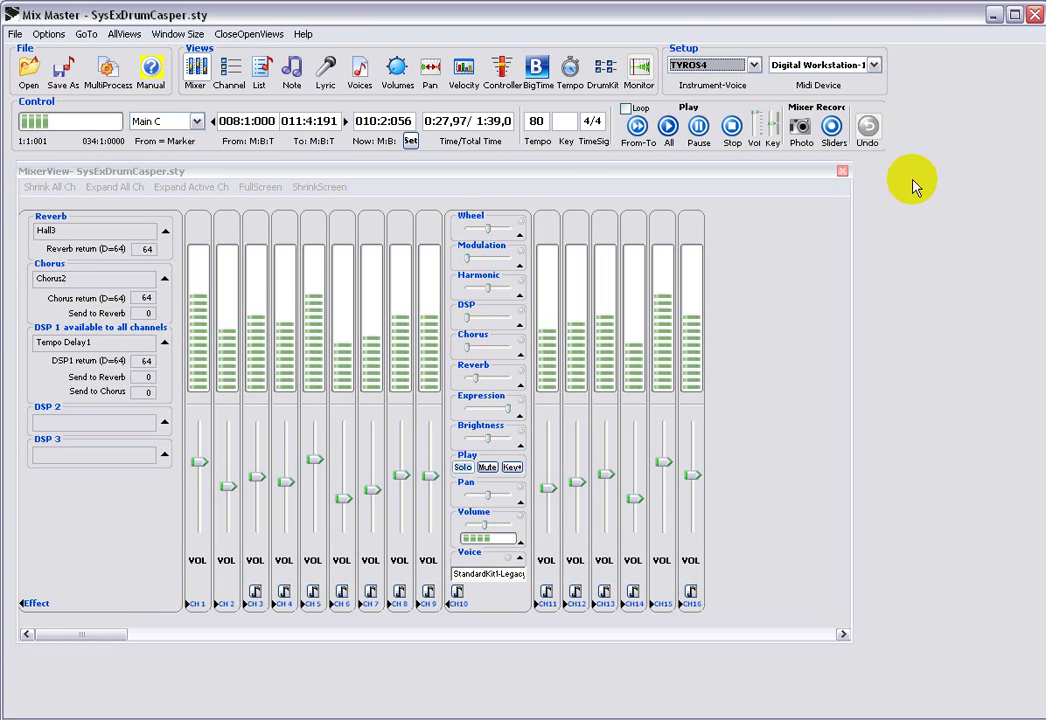
Switch to the XGworks sequencer with the style loaded, start playback and solo track 10.
{"action": "left_click", "coordinate": [86, 35]}
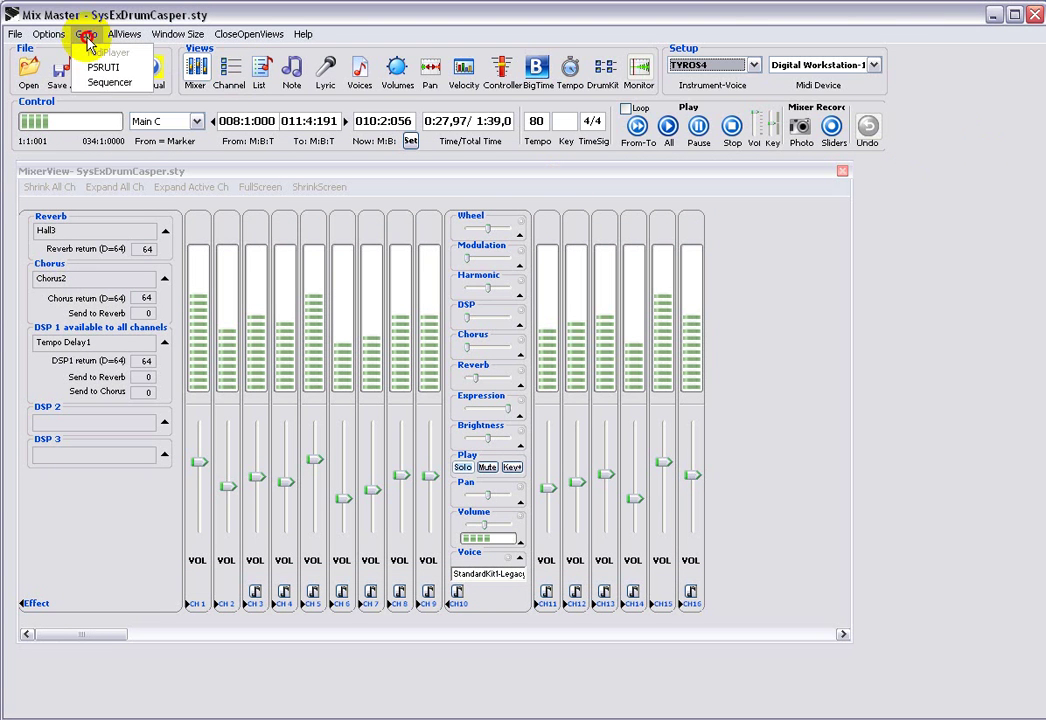
{"action": "left_click", "coordinate": [100, 83]}
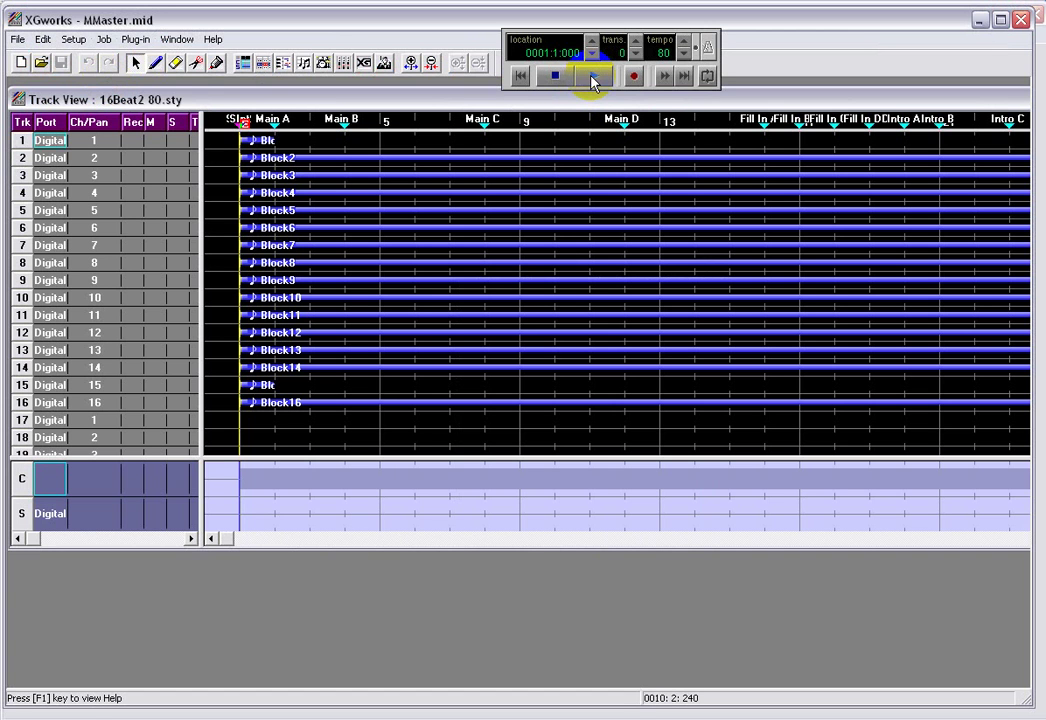
{"action": "left_click", "coordinate": [593, 77]}
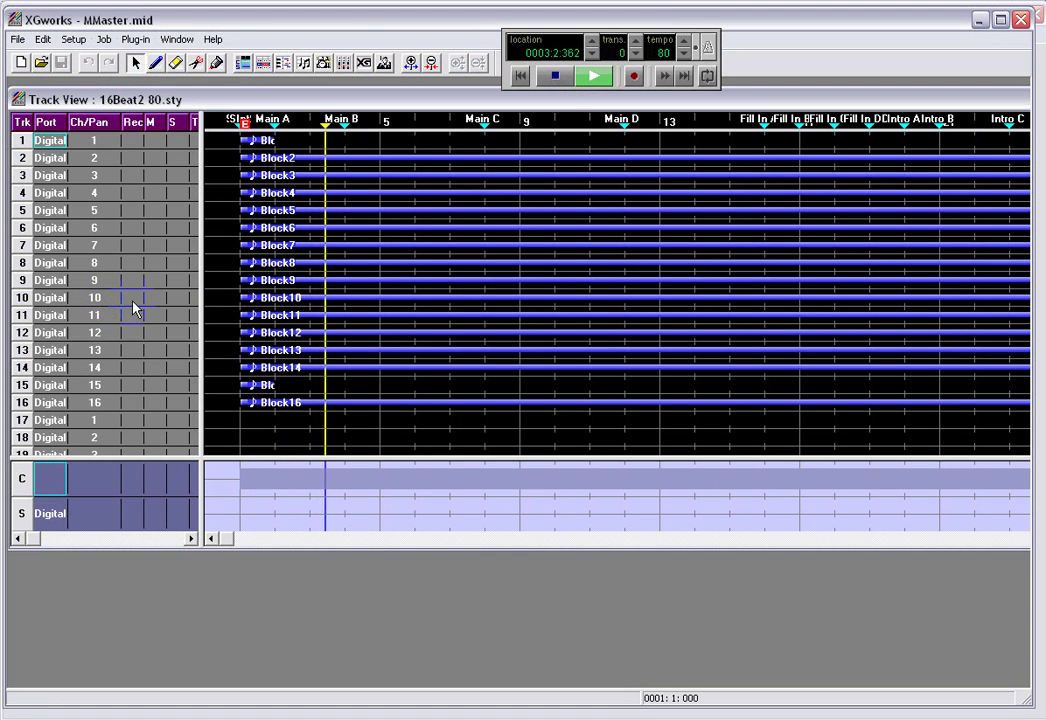
{"action": "left_click", "coordinate": [177, 299]}
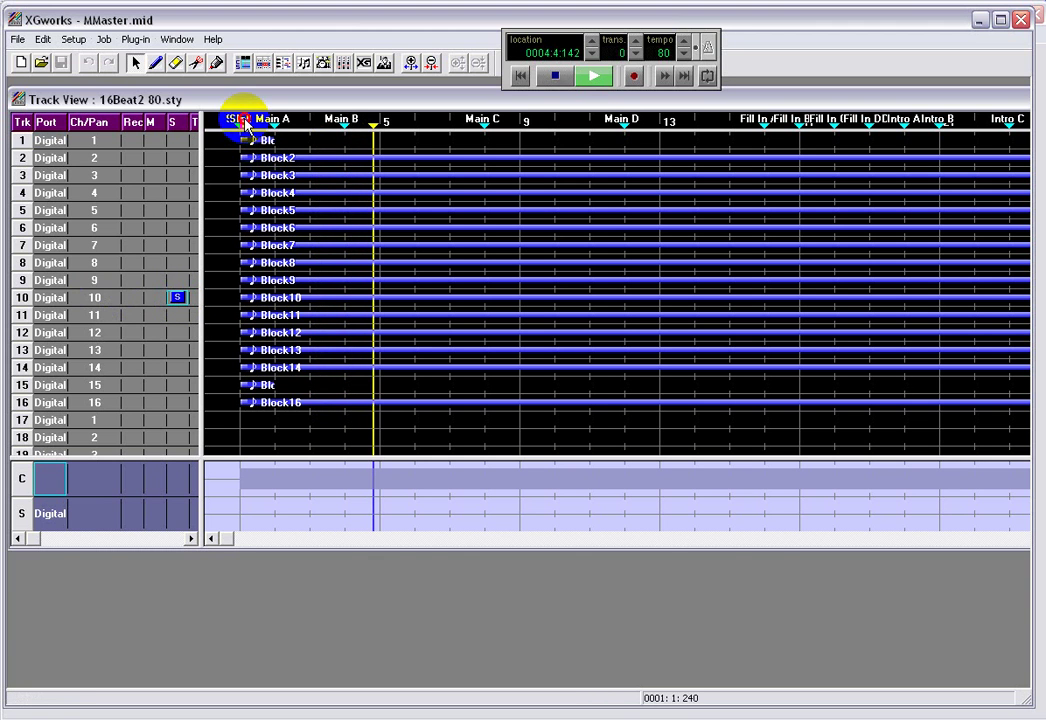
Set the loop range from the Main C marker to the Main D marker and turn on loop playback.
{"action": "right_click", "coordinate": [622, 122]}
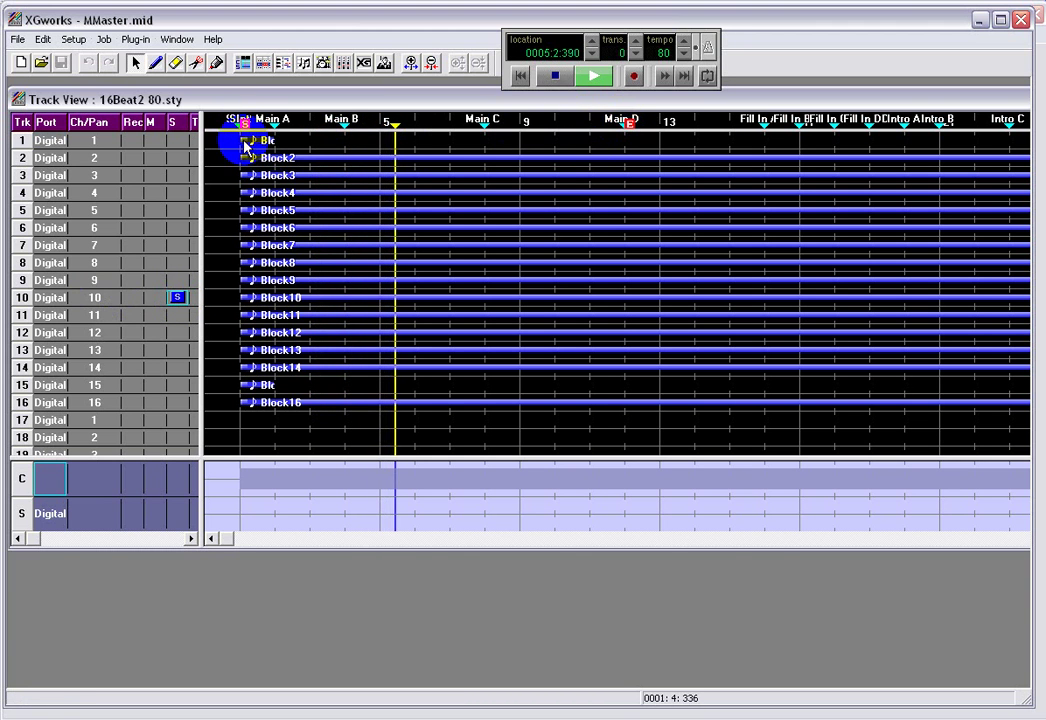
{"action": "right_click", "coordinate": [478, 122]}
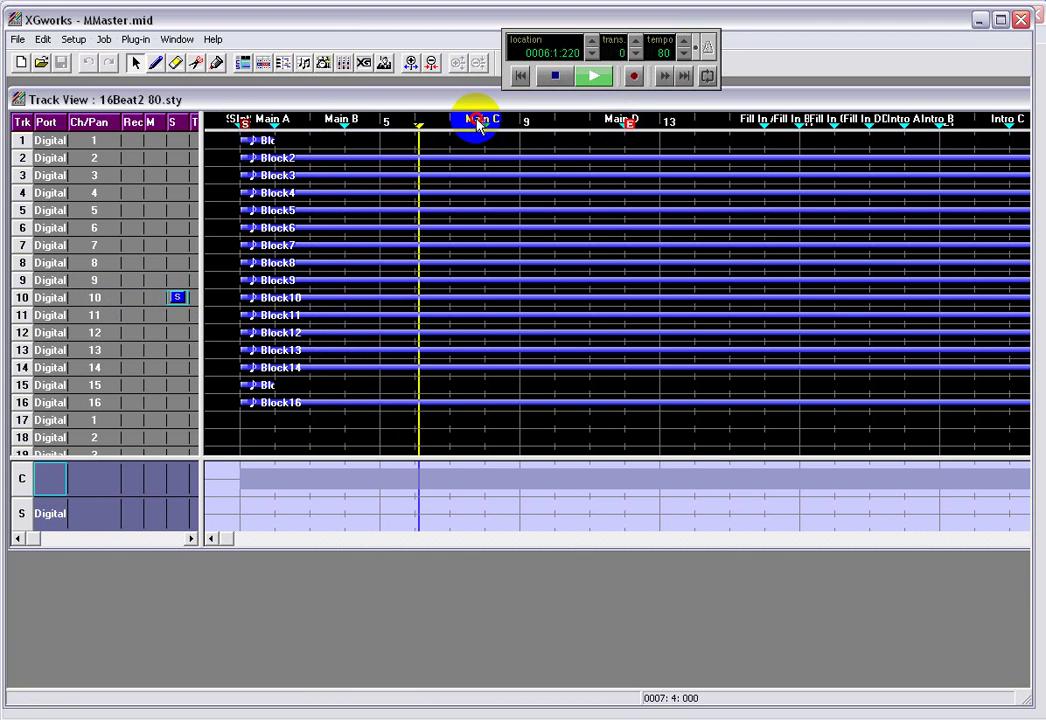
{"action": "left_click", "coordinate": [707, 77]}
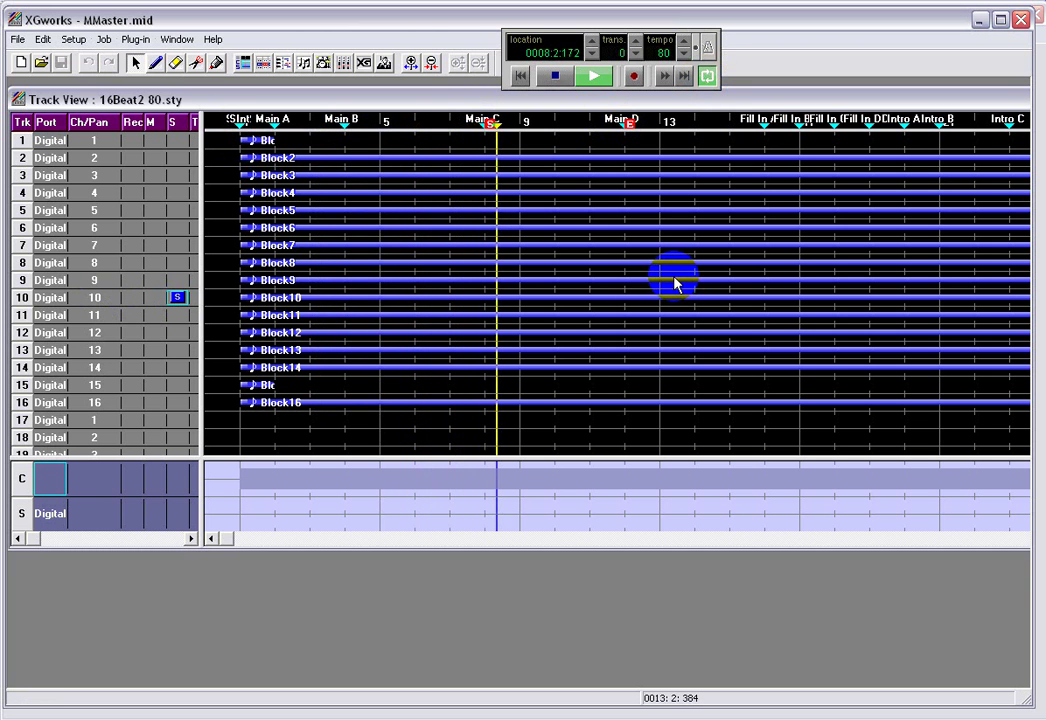
Open Block10 of track 10 in the Drum editor, widening the window and showing the hi-hat, snare and kick rows.
{"action": "left_click", "coordinate": [502, 298]}
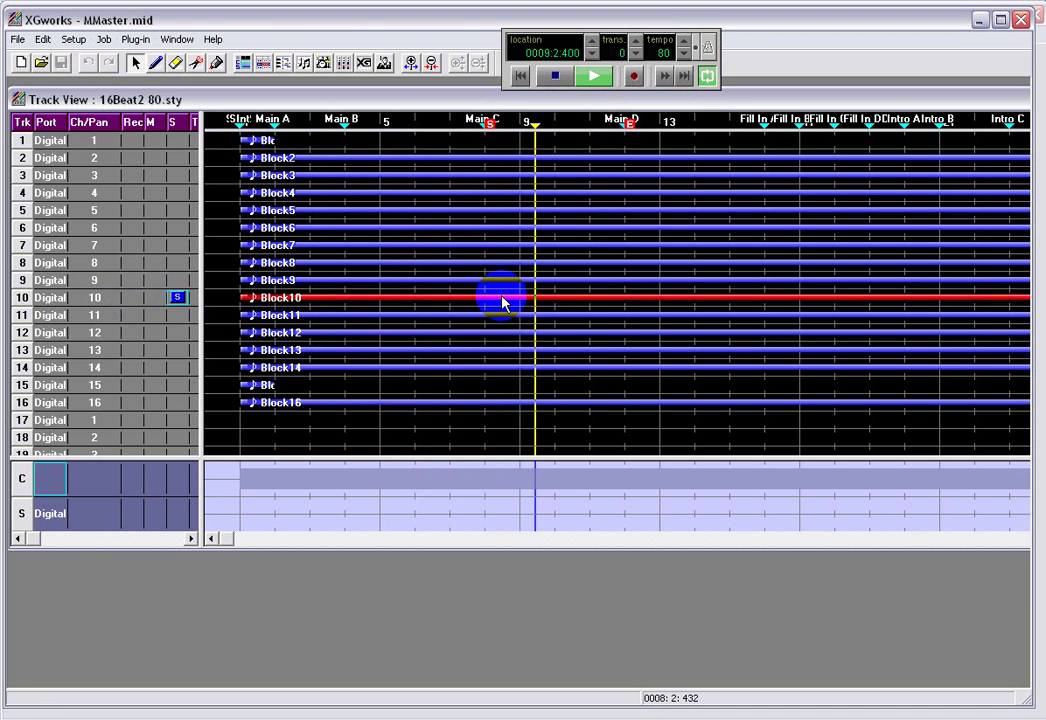
{"action": "right_click", "coordinate": [502, 300]}
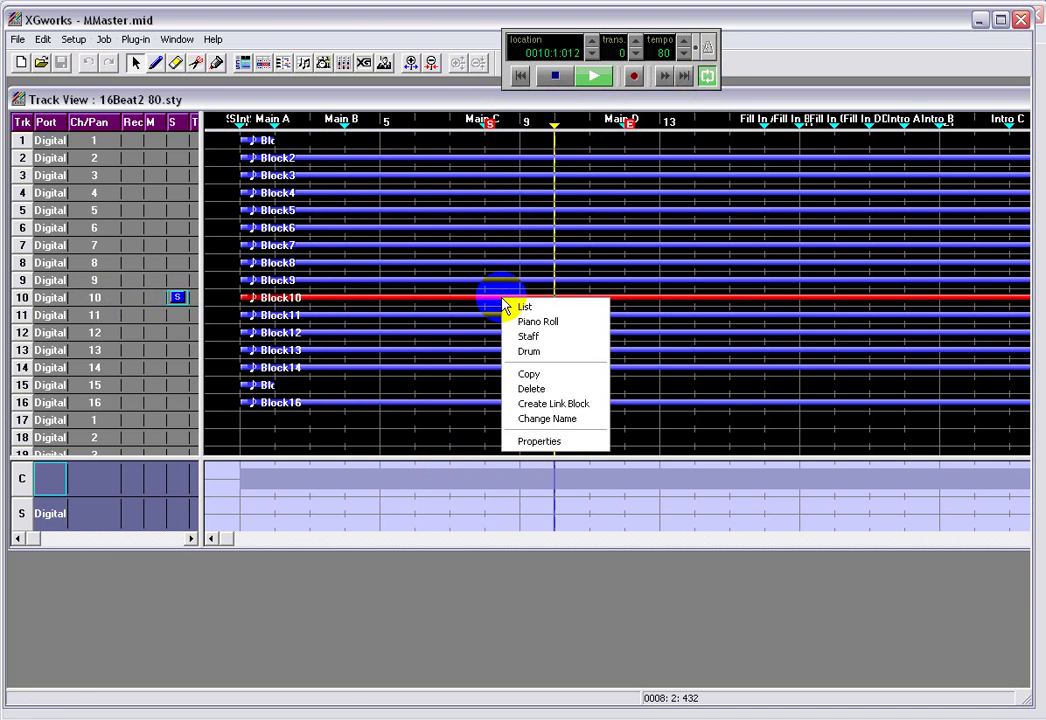
{"action": "left_click", "coordinate": [530, 352]}
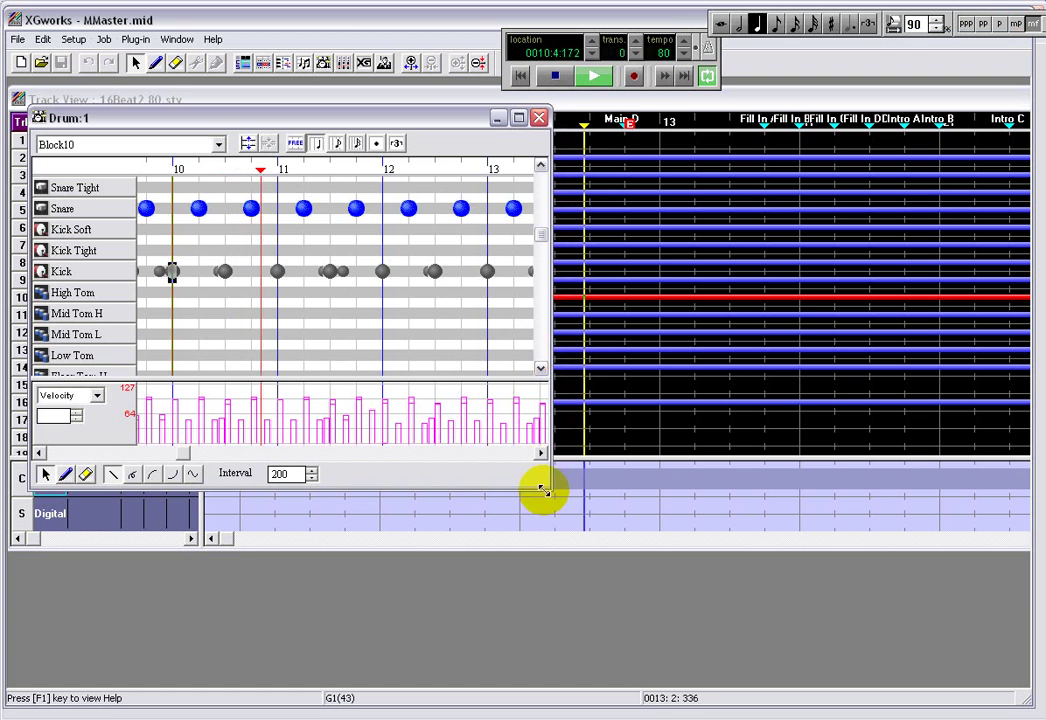
{"action": "left_click_drag", "start_coordinate": [752, 476], "coordinate": [810, 474]}
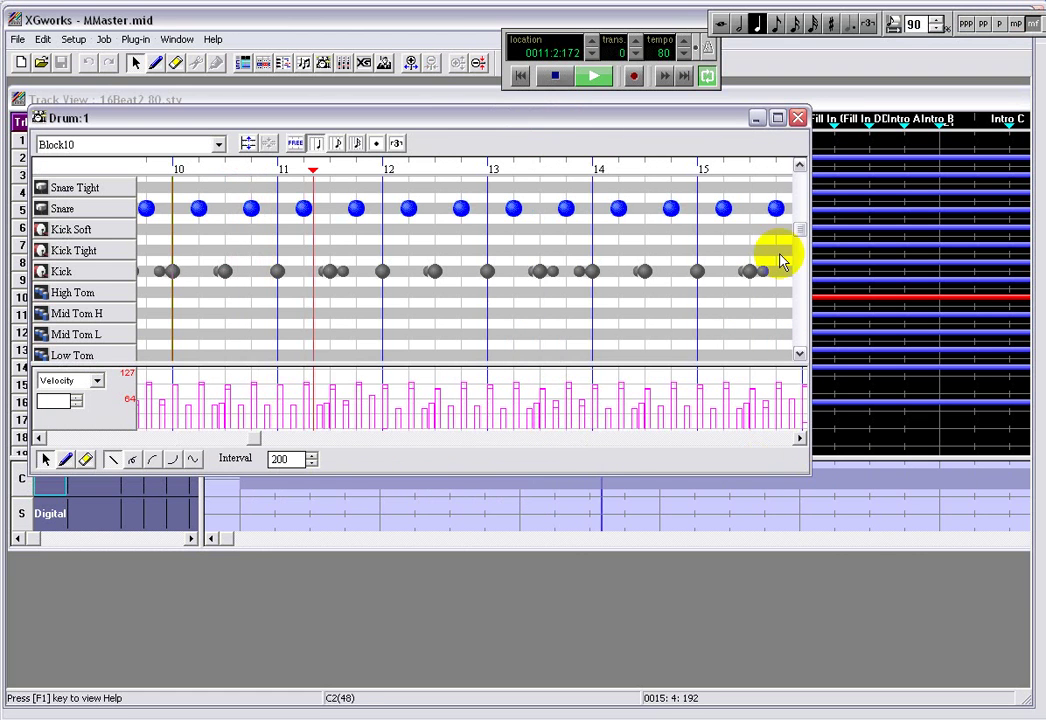
{"action": "left_click", "coordinate": [800, 170]}
{"action": "left_click", "coordinate": [800, 165]}
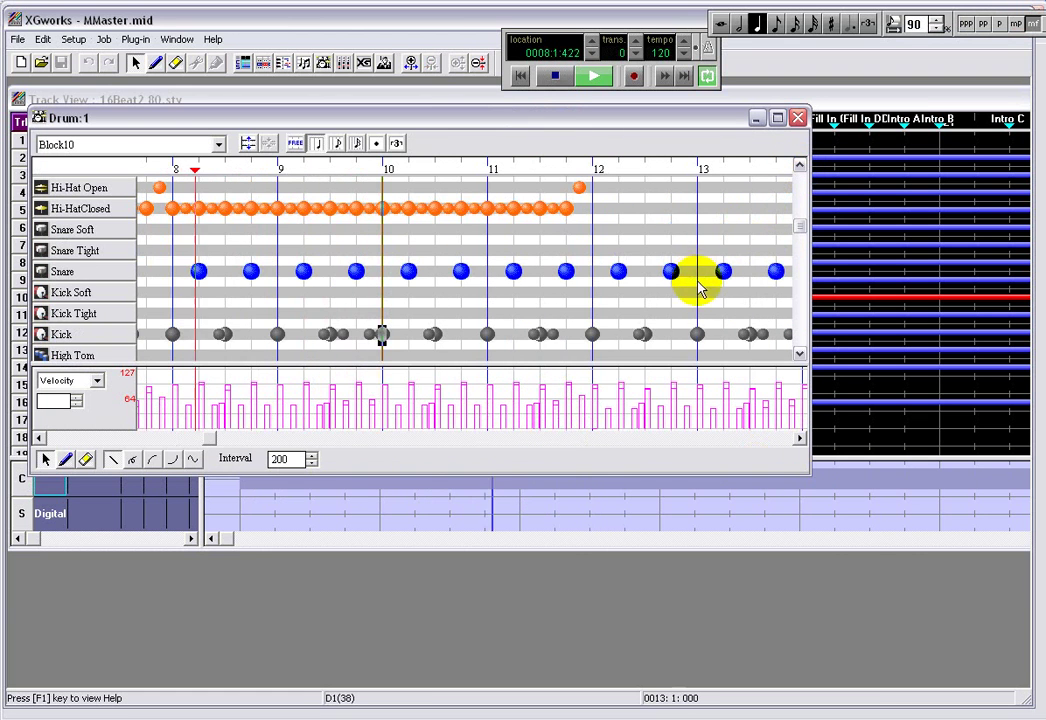
Stop playback, set the tempo to 80 and restart the loop, moving the Drum window clear of the track markers.
{"action": "left_click", "coordinate": [557, 76]}
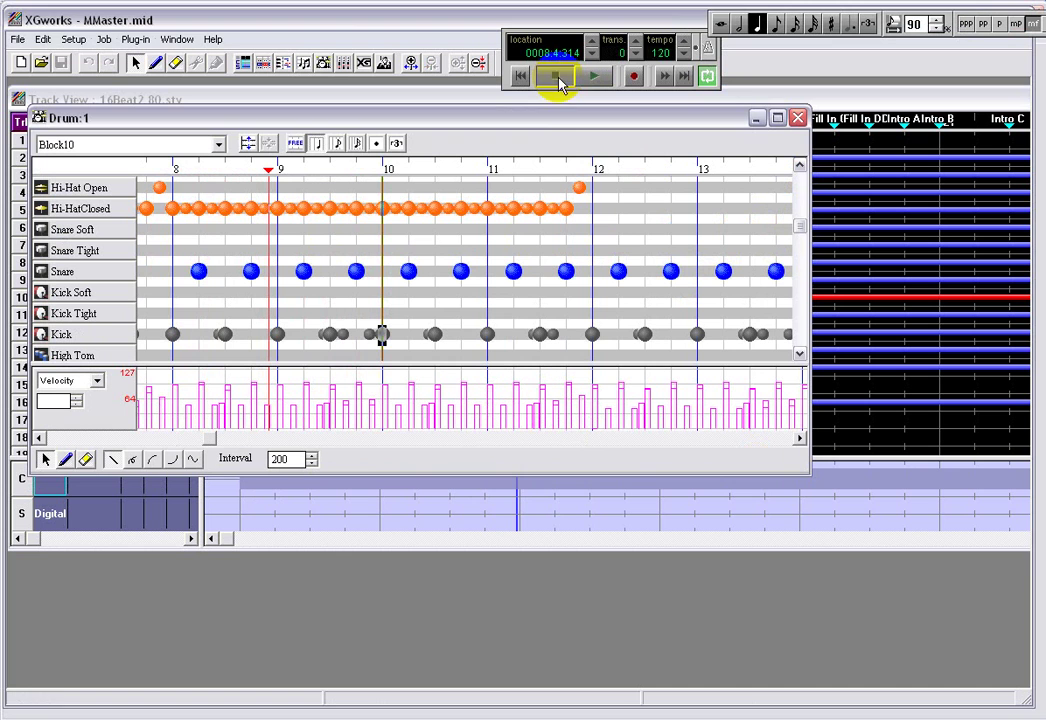
{"action": "left_click", "coordinate": [657, 55]}
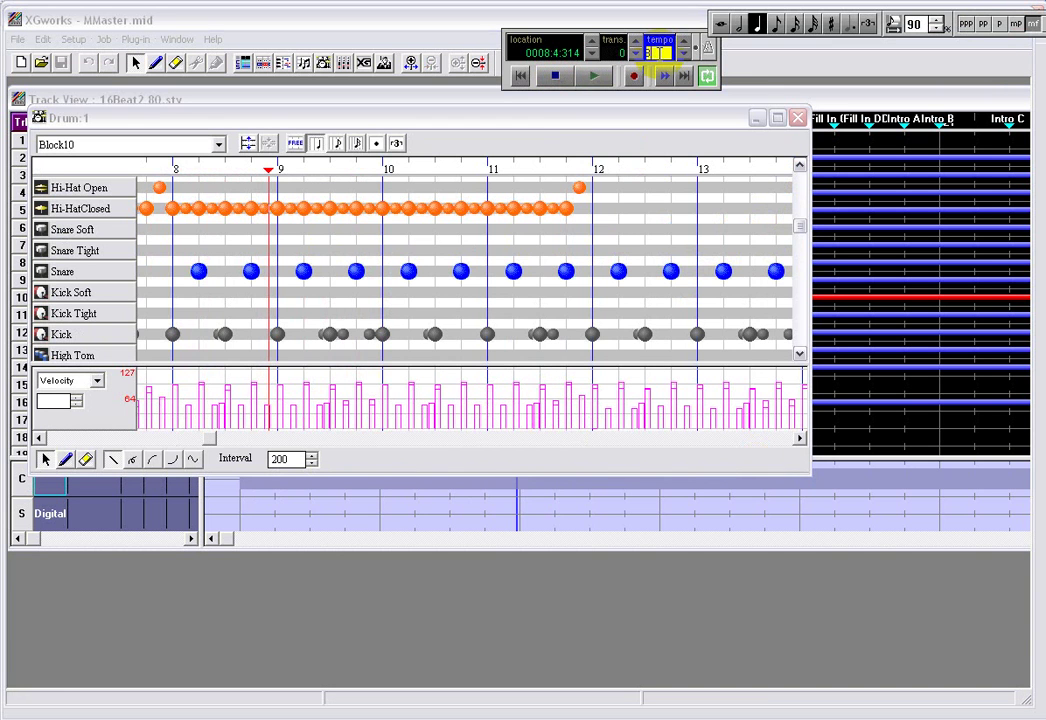
{"action": "left_click", "coordinate": [594, 76]}
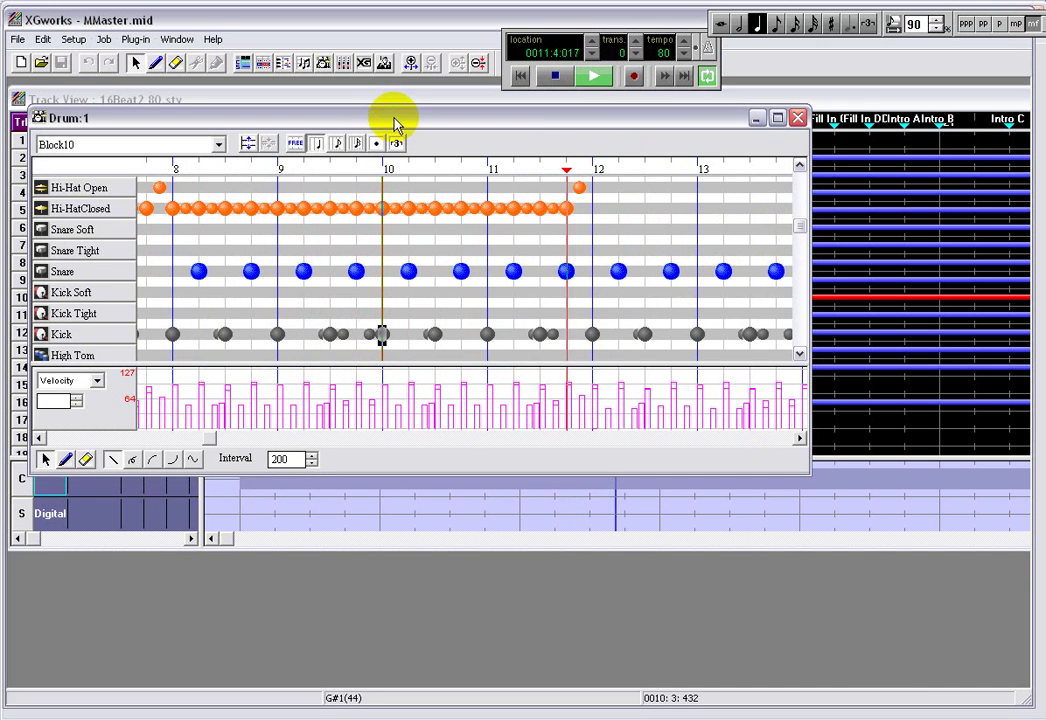
{"action": "left_click_drag", "start_coordinate": [395, 125], "coordinate": [540, 278]}
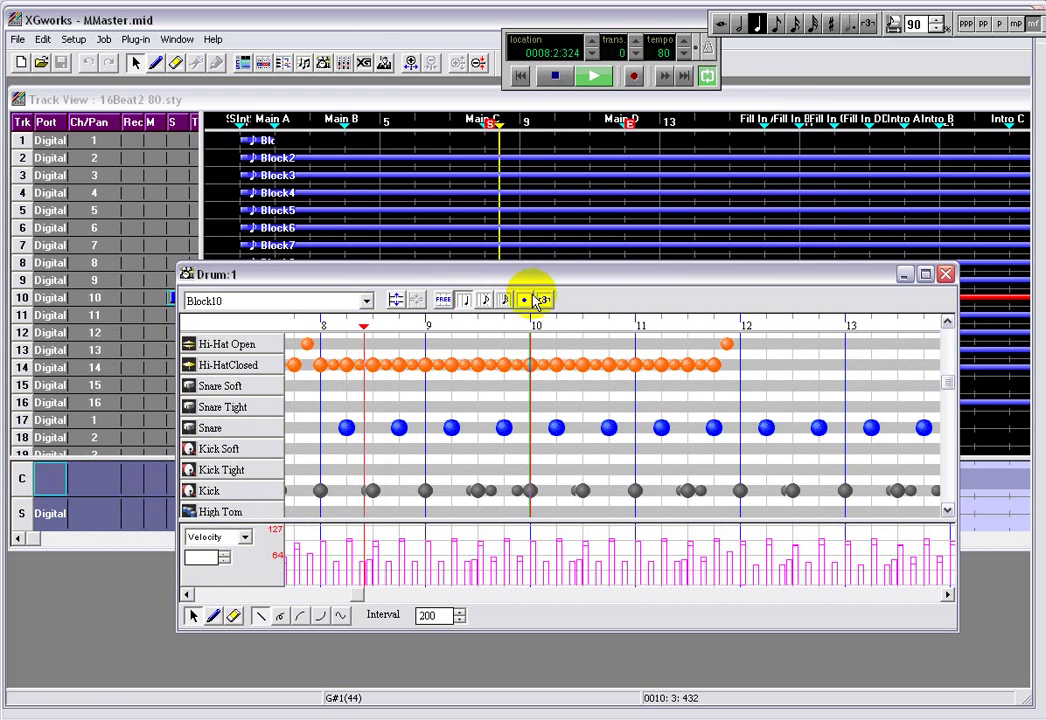
Open the XG Editor, select part 10 (Standard Kit 1) and display its Quick Drum view clear of the part list.
{"action": "left_click", "coordinate": [364, 63]}
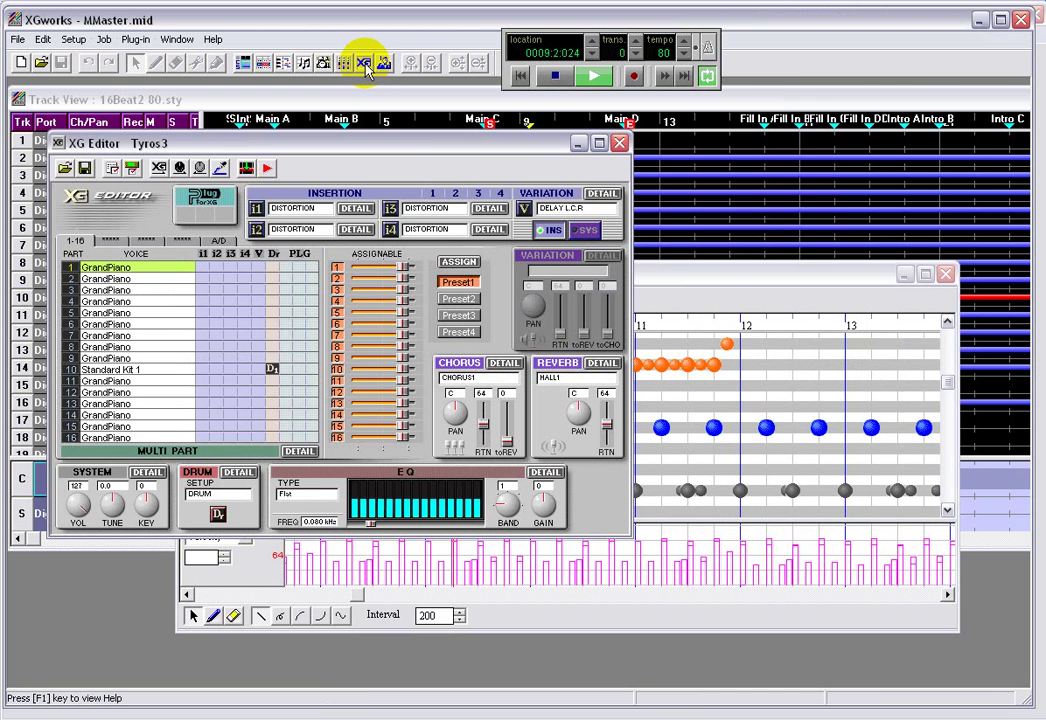
{"action": "left_click", "coordinate": [107, 370]}
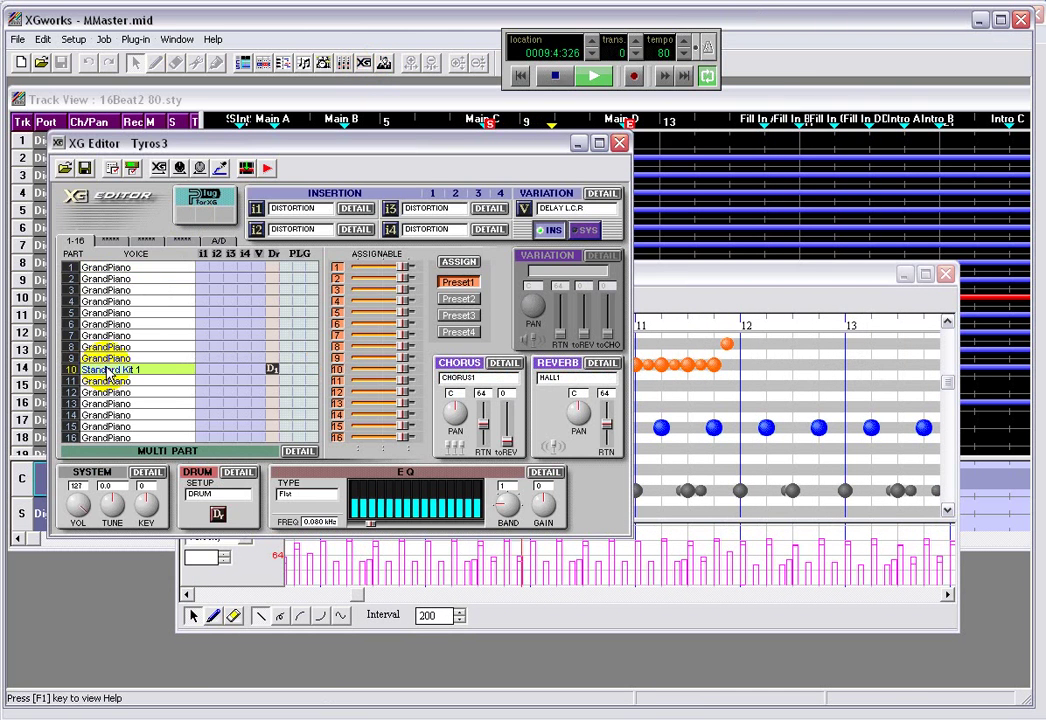
{"action": "left_click", "coordinate": [238, 474]}
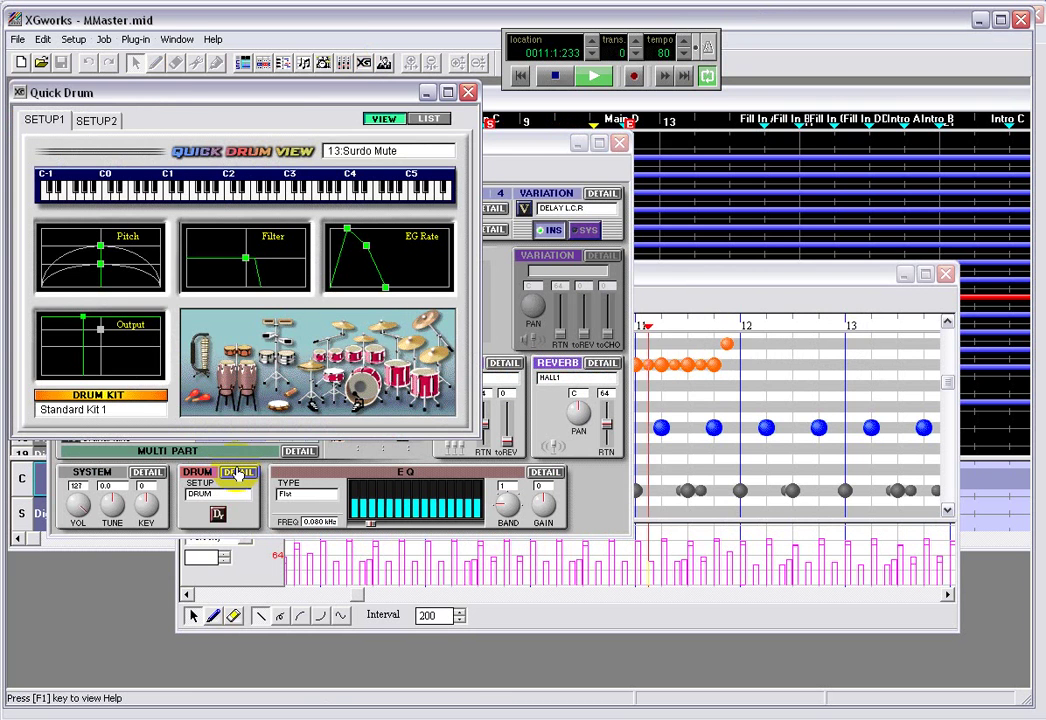
{"action": "left_click_drag", "start_coordinate": [198, 93], "coordinate": [724, 113]}
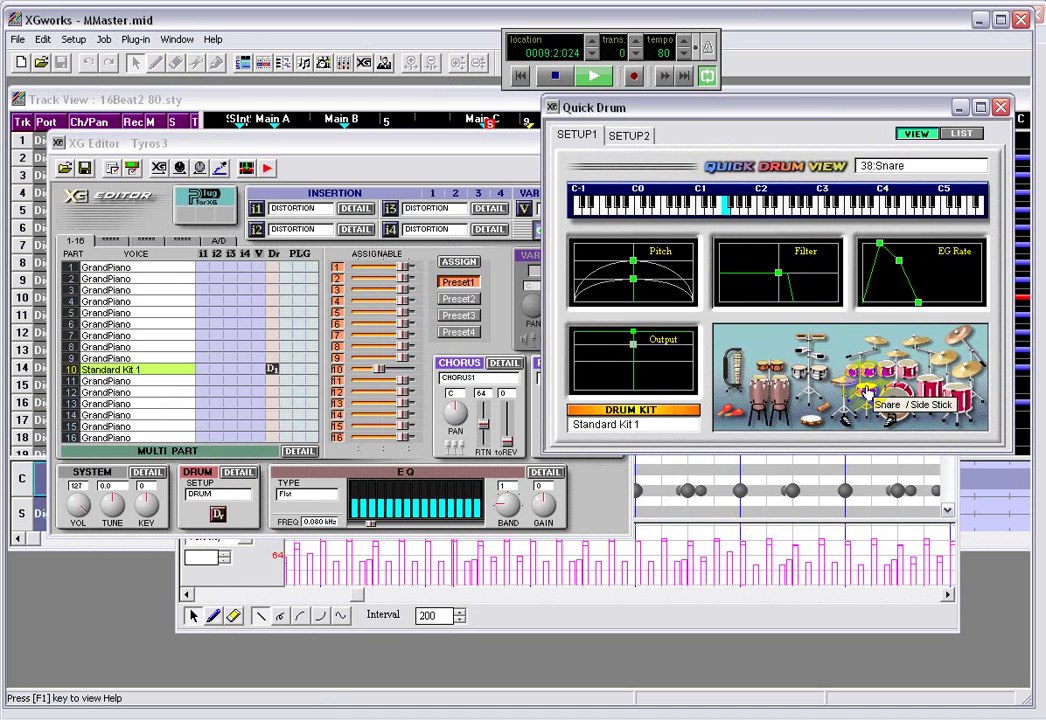
Set the snare's level to 115, pan to R7 and coarse pitch to 2, and its filter cutoff to 81 with higher resonance.
{"action": "mouse_move", "coordinate": [633, 344]}
{"action": "left_mouse_down"}
{"action": "mouse_move", "coordinate": [646, 359]}
{"action": "mouse_move", "coordinate": [637, 333]}
{"action": "mouse_move", "coordinate": [639, 426]}
{"action": "mouse_move", "coordinate": [634, 359]}
{"action": "mouse_move", "coordinate": [578, 345]}
{"action": "mouse_move", "coordinate": [685, 342]}
{"action": "mouse_move", "coordinate": [630, 342]}
{"action": "mouse_move", "coordinate": [641, 338]}
{"action": "left_mouse_up"}
{"action": "left_click", "coordinate": [636, 280]}
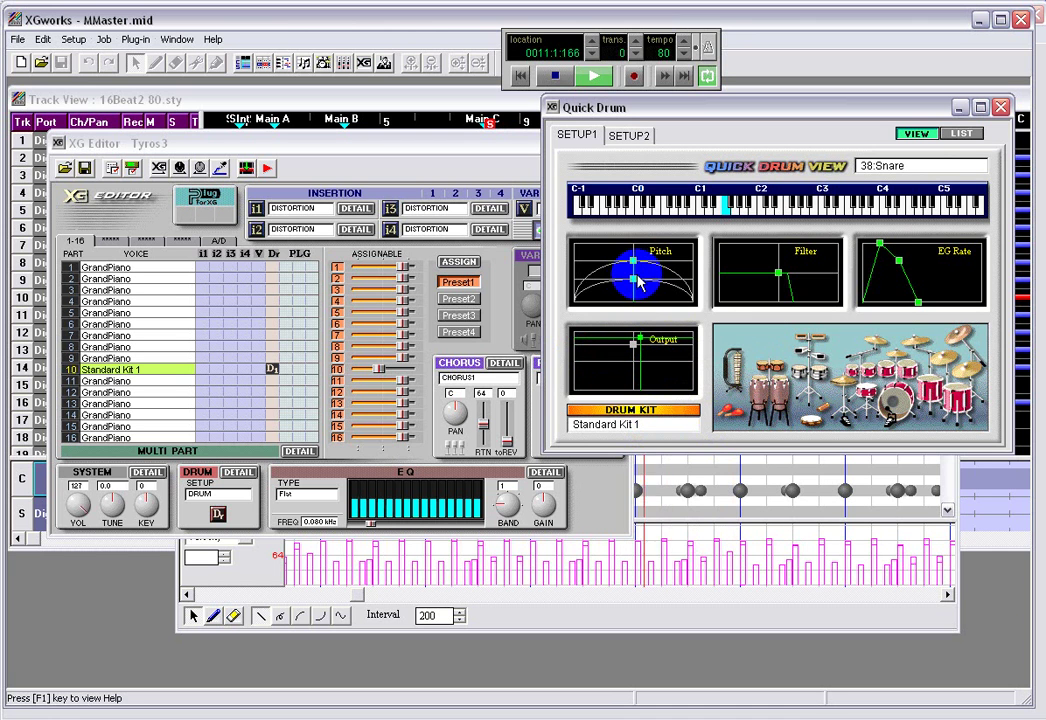
{"action": "left_click_drag", "start_coordinate": [635, 286], "coordinate": [633, 280]}
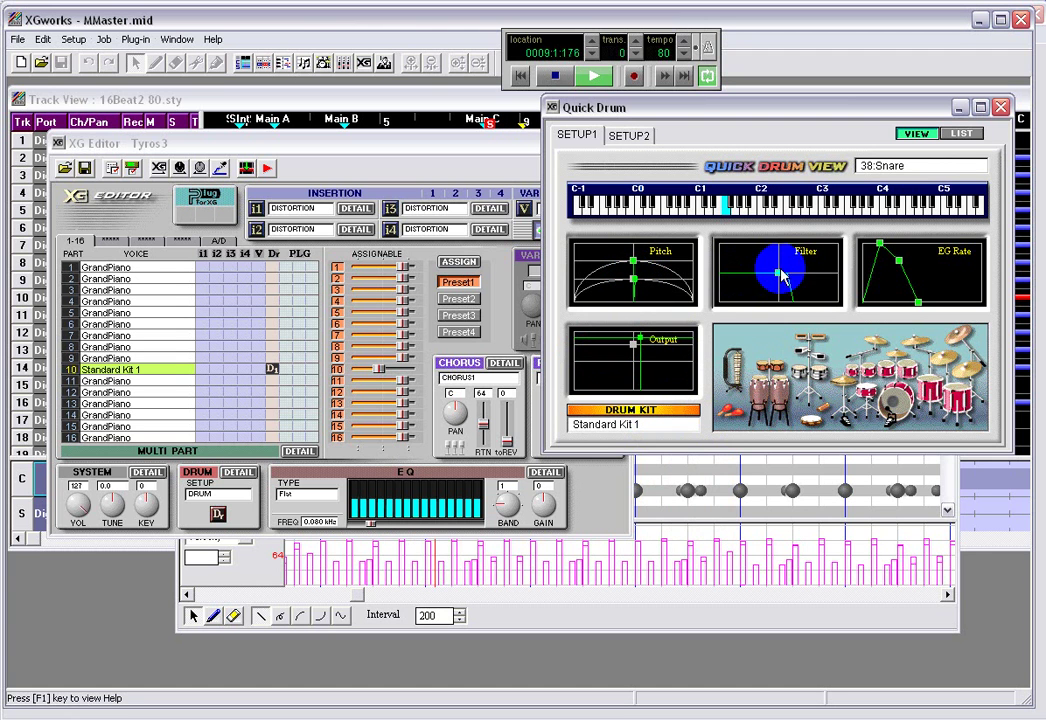
{"action": "left_click_drag", "start_coordinate": [778, 271], "coordinate": [800, 253]}
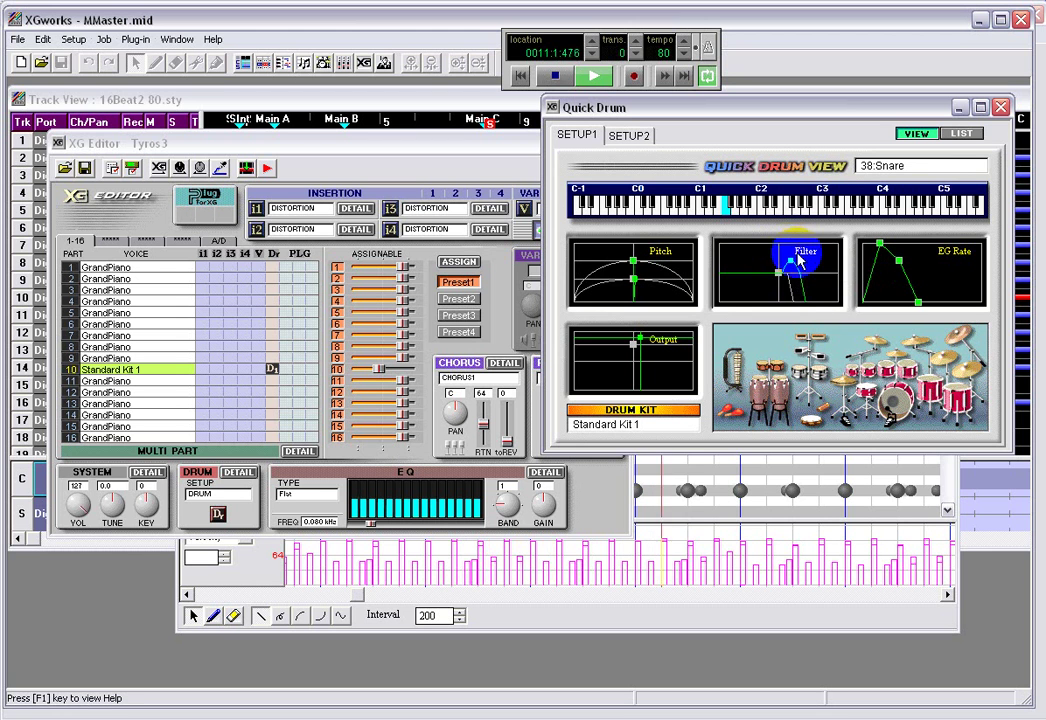
Check the snare's edited values in the Quick Drum list and look up the closed hi-hat row in the Drum editor.
{"action": "left_click", "coordinate": [964, 134]}
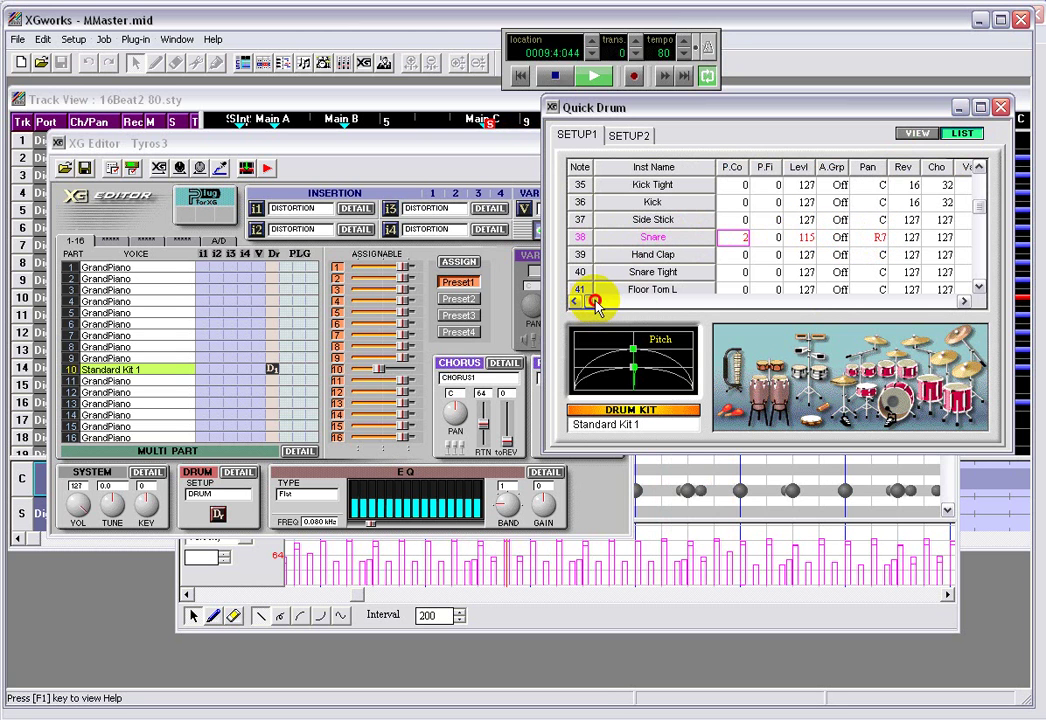
{"action": "mouse_move", "coordinate": [595, 302]}
{"action": "left_mouse_down"}
{"action": "mouse_move", "coordinate": [827, 305]}
{"action": "mouse_move", "coordinate": [591, 300]}
{"action": "left_mouse_up"}
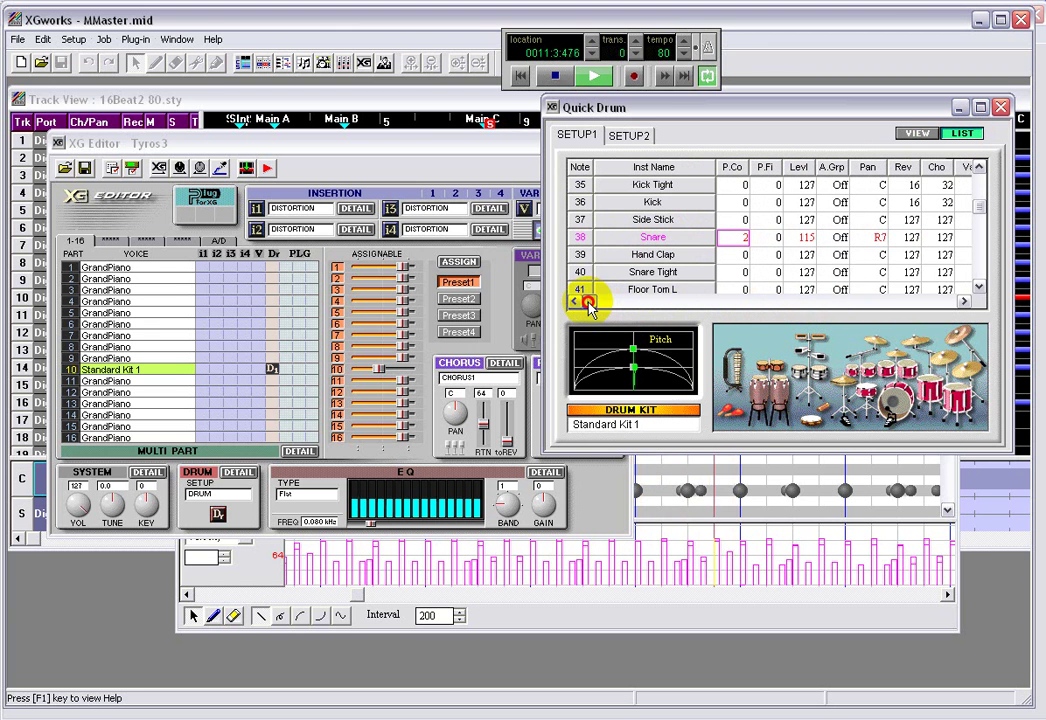
{"action": "left_click", "coordinate": [668, 615]}
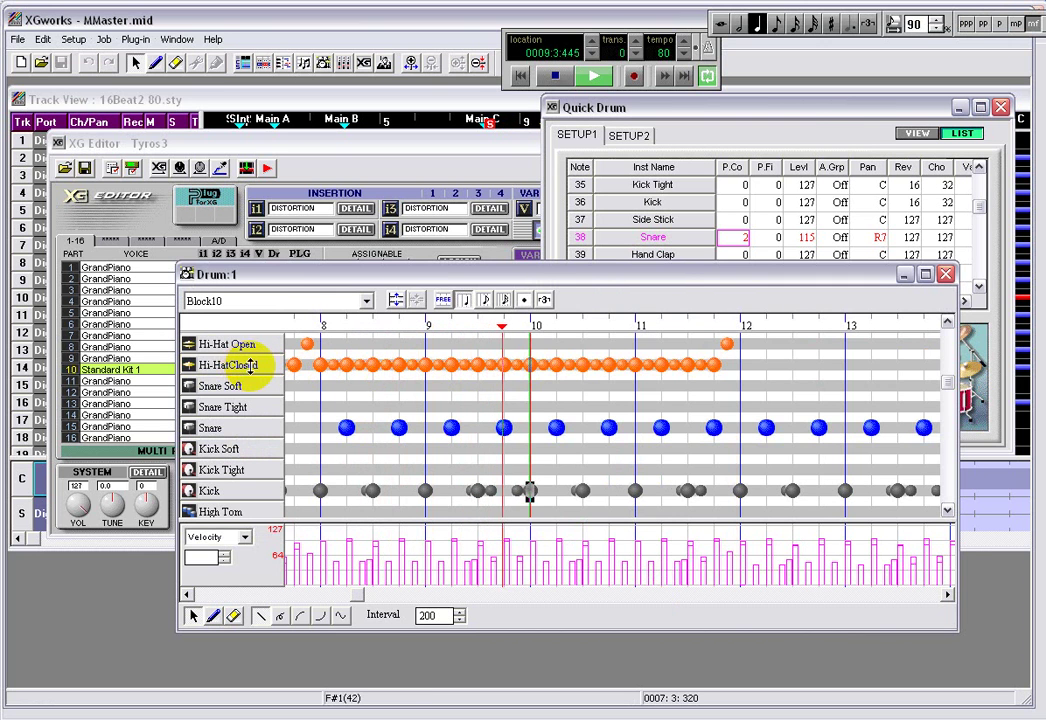
{"action": "left_click", "coordinate": [801, 107]}
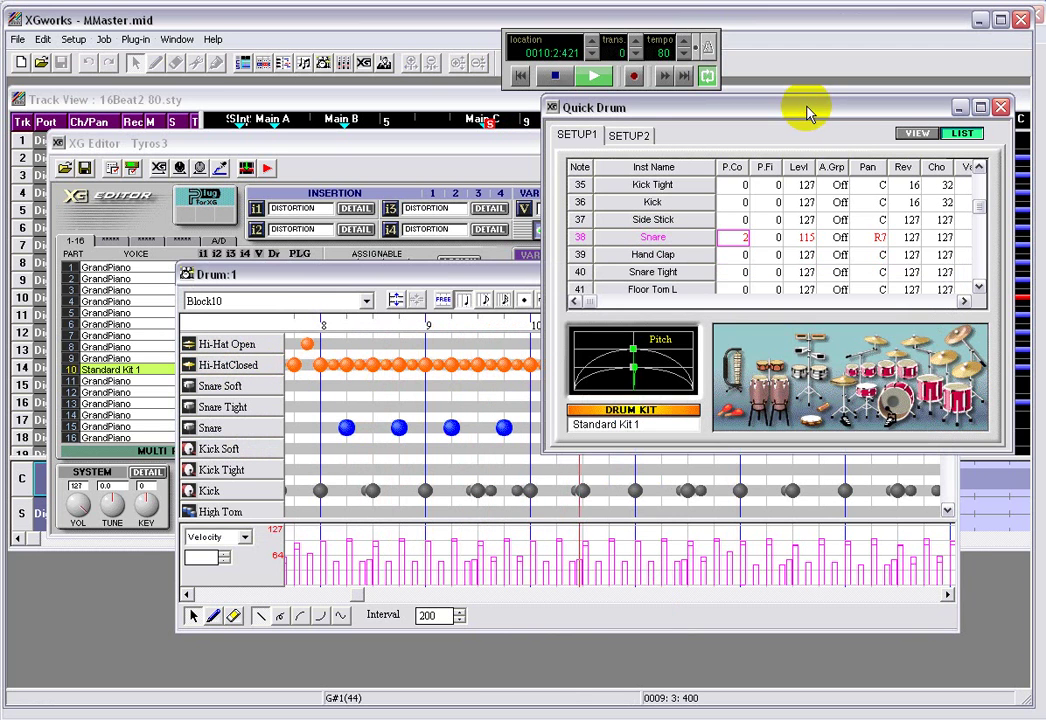
Select Hi-Hat Closed (note 42) in the Quick Drum list, then graphically set its filter cutoff to 91 with higher resonance.
{"action": "scroll", "coordinate": [978, 210], "scroll_direction": "down", "scroll_amount": 2}
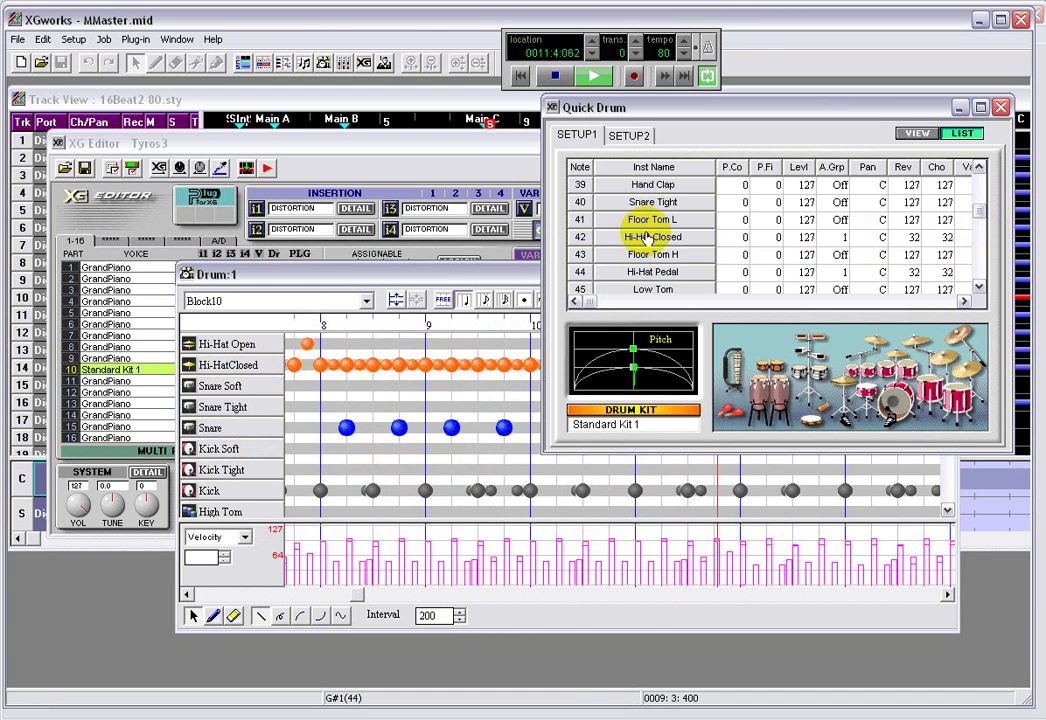
{"action": "left_click", "coordinate": [648, 238]}
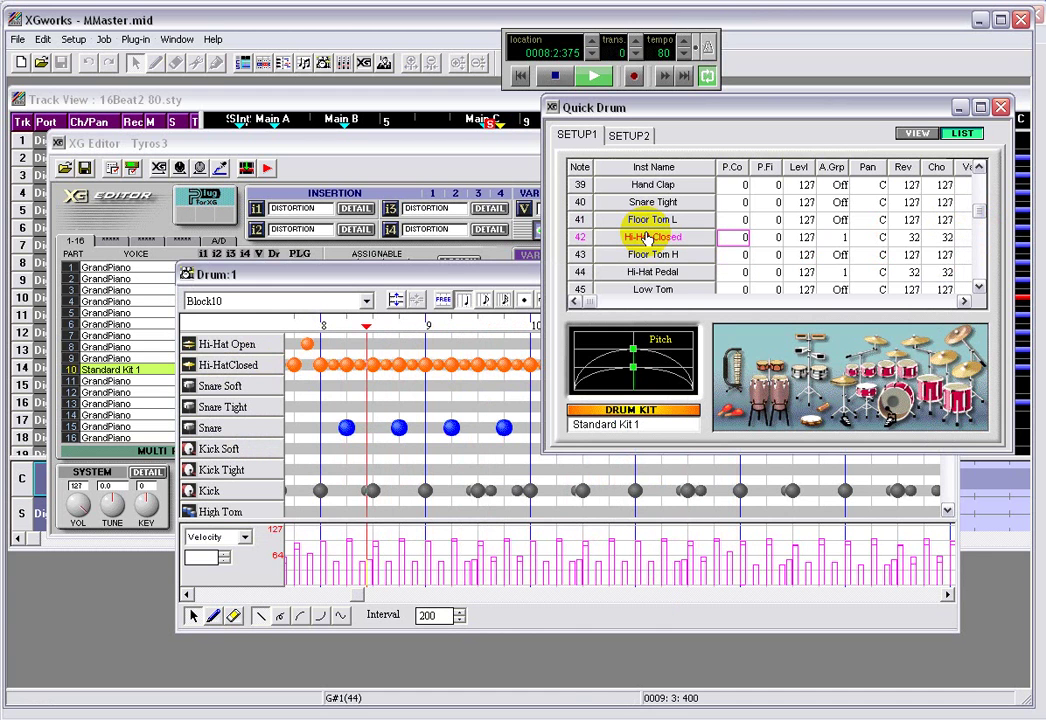
{"action": "left_click", "coordinate": [646, 352]}
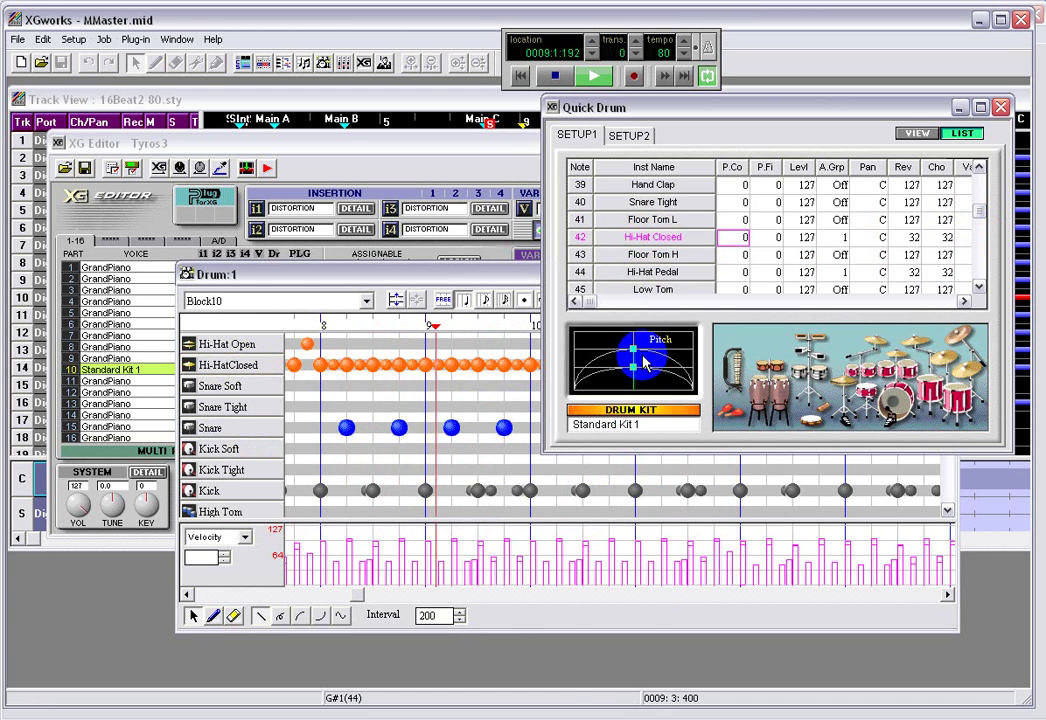
{"action": "left_click", "coordinate": [916, 134]}
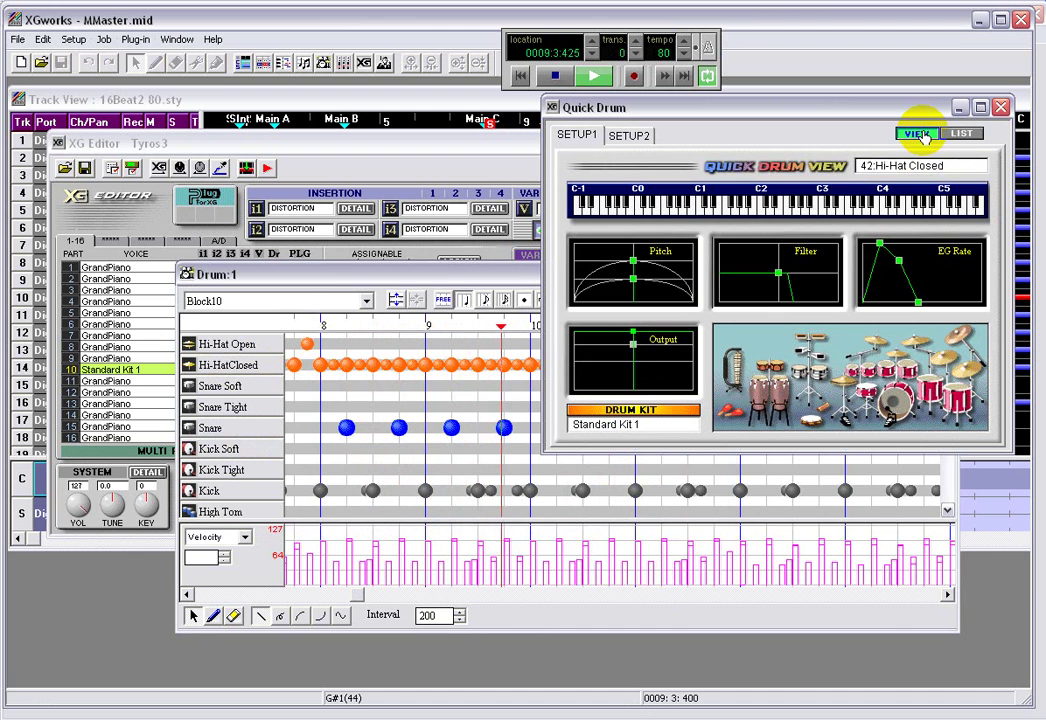
{"action": "left_click", "coordinate": [781, 274]}
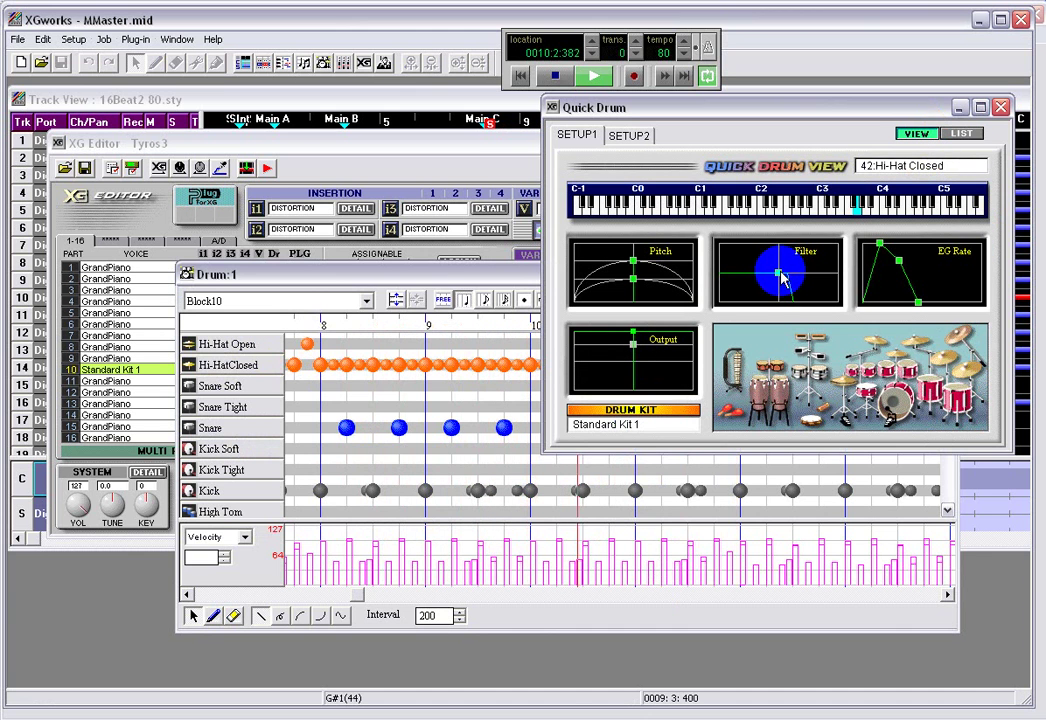
{"action": "mouse_move", "coordinate": [781, 274]}
{"action": "left_mouse_down"}
{"action": "mouse_move", "coordinate": [812, 232]}
{"action": "mouse_move", "coordinate": [847, 224]}
{"action": "mouse_move", "coordinate": [747, 247]}
{"action": "mouse_move", "coordinate": [816, 257]}
{"action": "mouse_move", "coordinate": [797, 259]}
{"action": "left_mouse_up"}
Set the closed hi-hat's fine pitch to -23 and its output to level 119 and pan L23.
{"action": "left_click", "coordinate": [633, 262]}
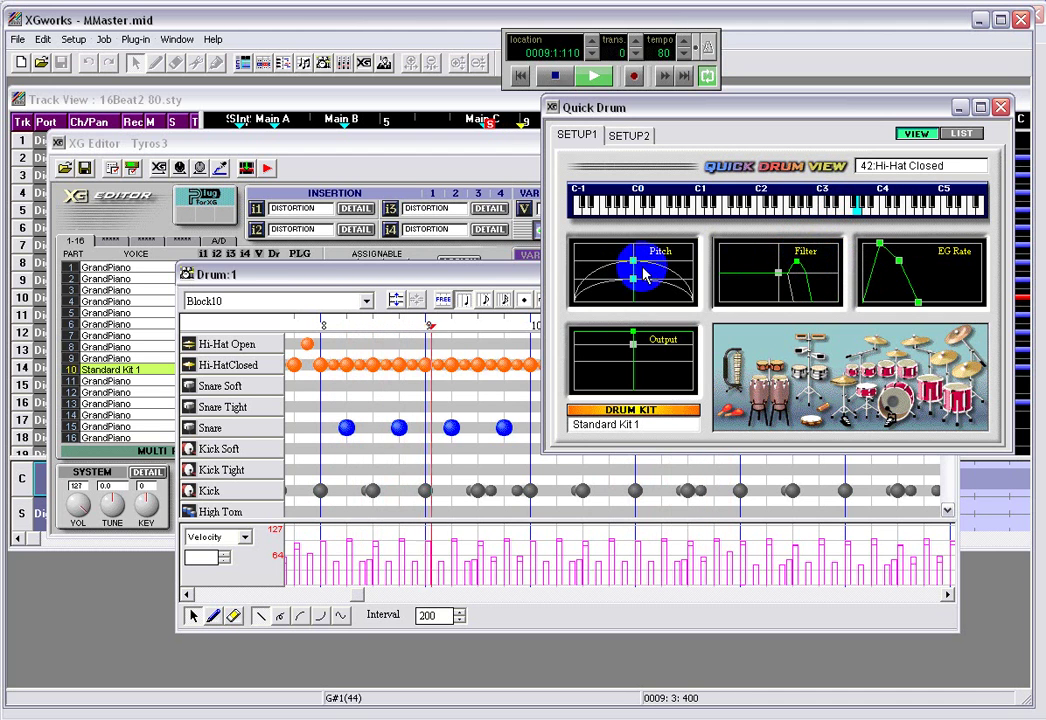
{"action": "left_click_drag", "start_coordinate": [633, 263], "coordinate": [614, 266]}
{"action": "left_click_drag", "start_coordinate": [615, 267], "coordinate": [612, 270]}
{"action": "mouse_move", "coordinate": [633, 344]}
{"action": "left_mouse_down"}
{"action": "mouse_move", "coordinate": [607, 339]}
{"action": "mouse_move", "coordinate": [628, 333]}
{"action": "mouse_move", "coordinate": [615, 340]}
{"action": "left_mouse_up"}
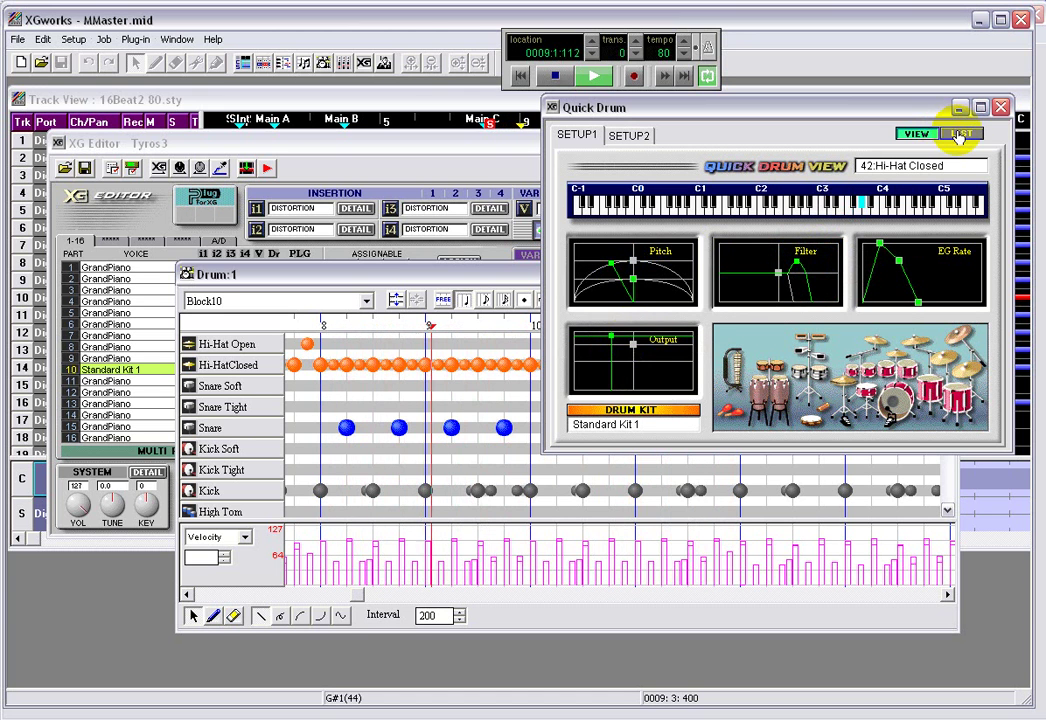
Reset the closed hi-hat's fine pitch to 0 in the parameter list and return to the graphical view.
{"action": "left_click", "coordinate": [960, 133]}
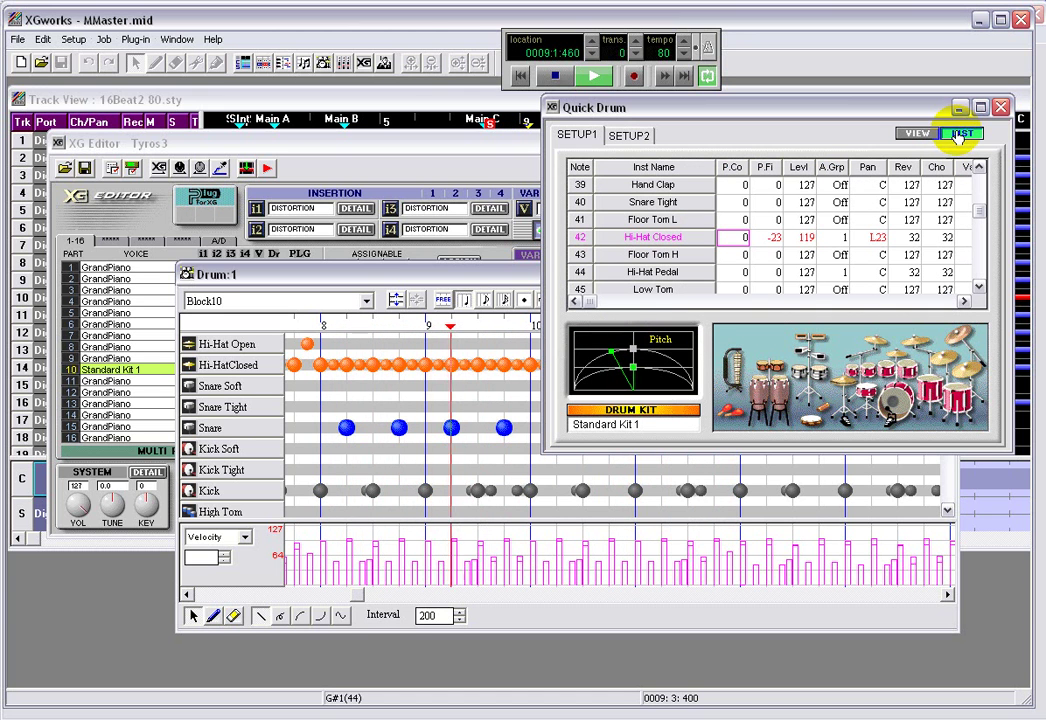
{"action": "left_click", "coordinate": [765, 237]}
{"action": "left_click_drag", "start_coordinate": [776, 237], "coordinate": [752, 240]}
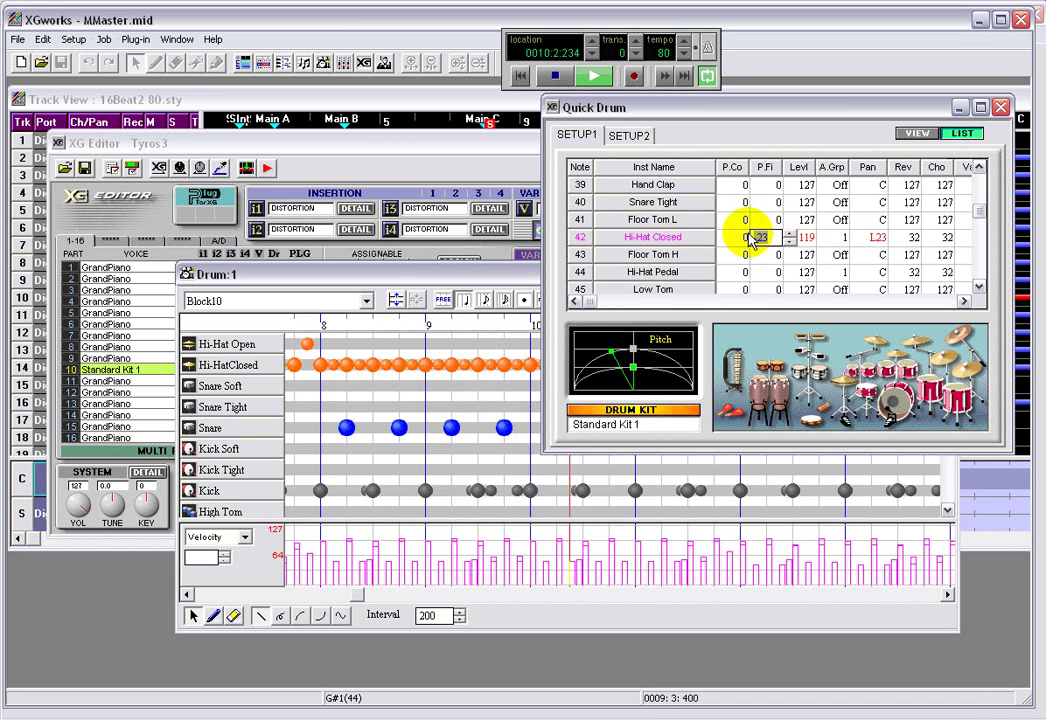
{"action": "type", "text": "0"}
{"action": "left_click", "coordinate": [845, 240]}
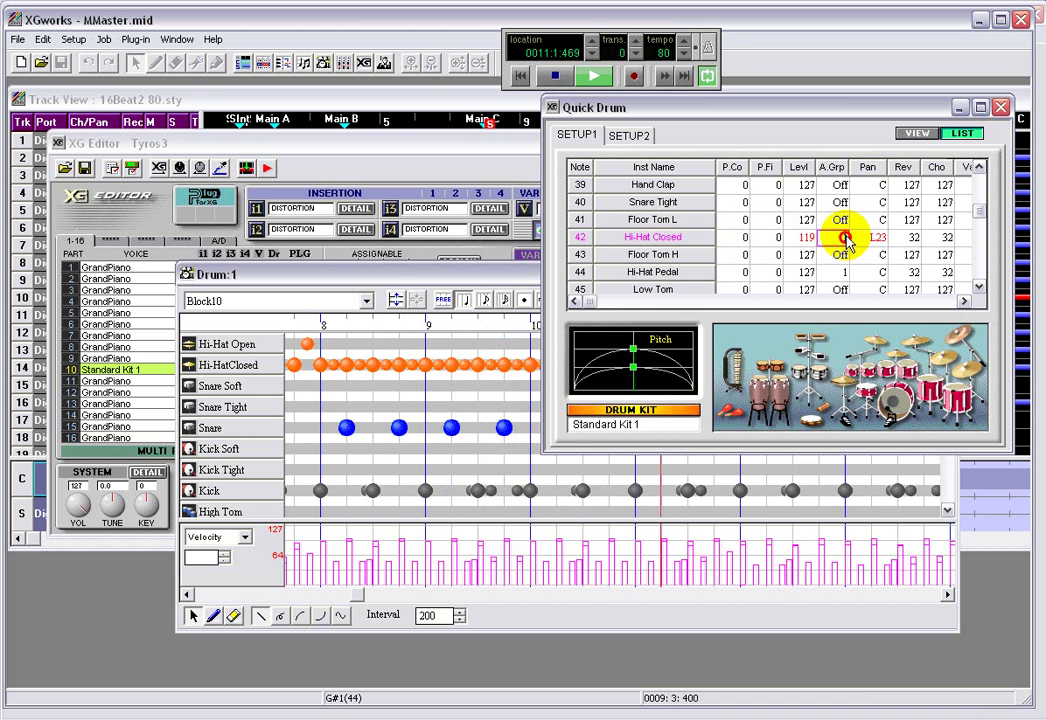
{"action": "mouse_move", "coordinate": [630, 299]}
{"action": "left_mouse_down"}
{"action": "mouse_move", "coordinate": [740, 305]}
{"action": "mouse_move", "coordinate": [612, 312]}
{"action": "left_mouse_up"}
{"action": "left_click", "coordinate": [916, 133]}
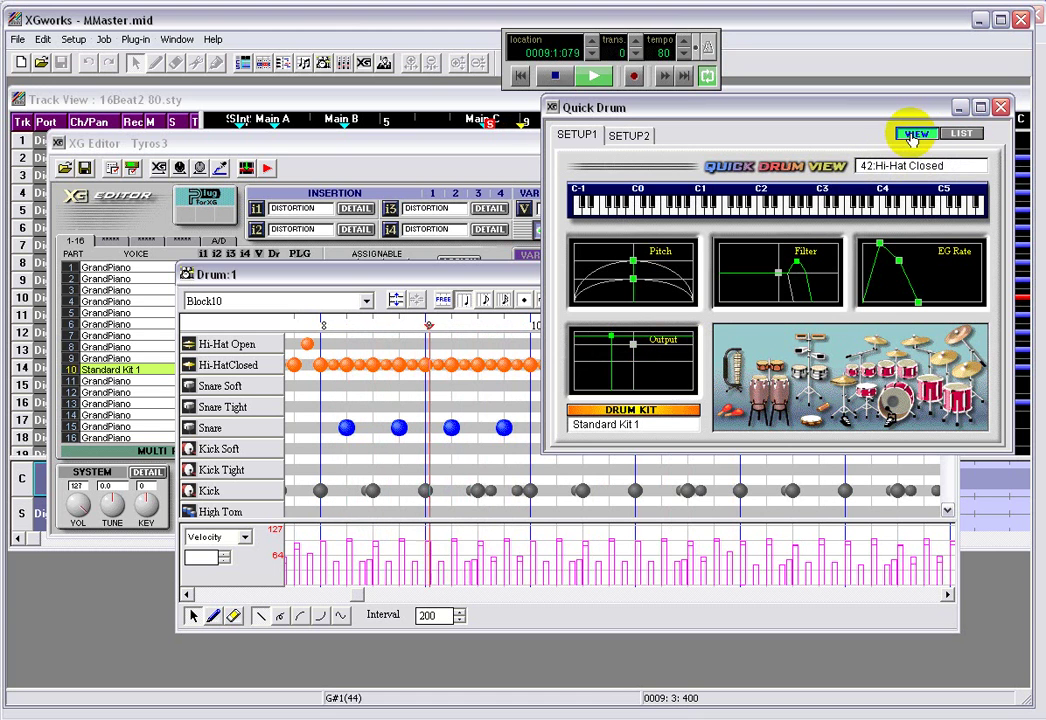
Stop playback and insert the XG parameters with track 10 as the destination track.
{"action": "left_click", "coordinate": [555, 80]}
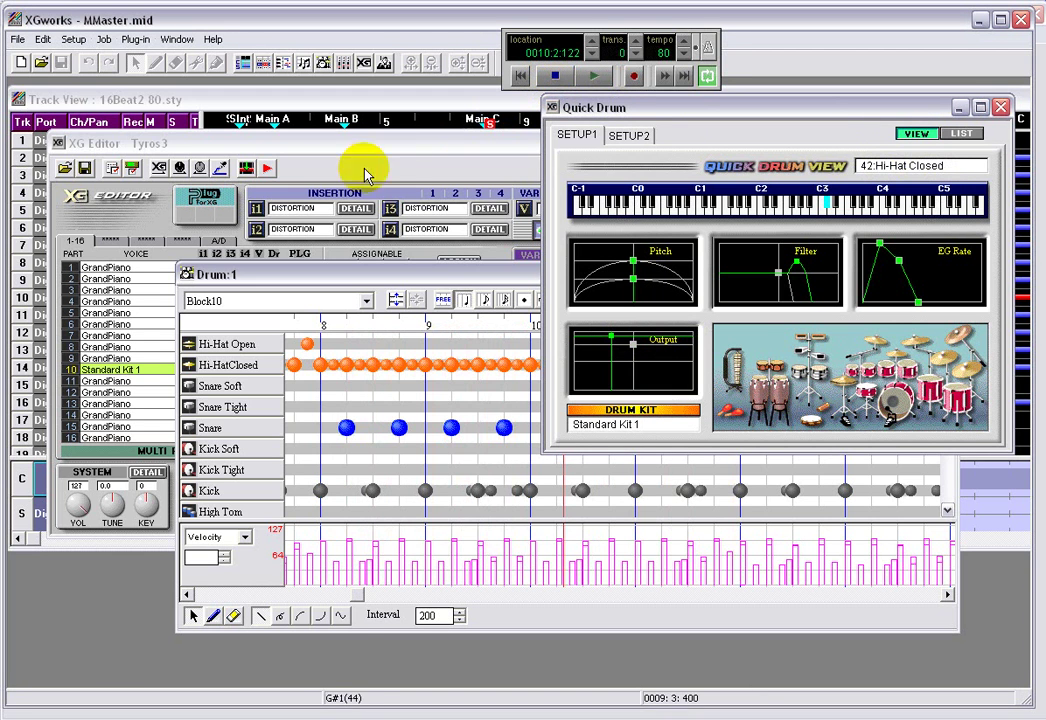
{"action": "left_click", "coordinate": [335, 145]}
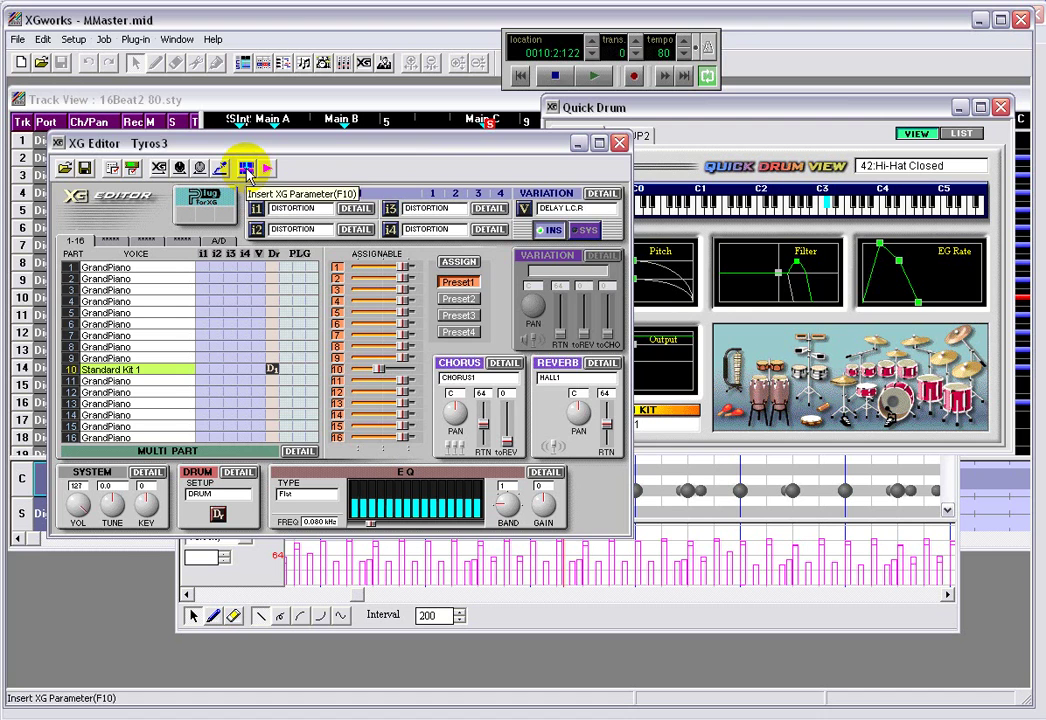
{"action": "left_click", "coordinate": [247, 170]}
{"action": "left_click", "coordinate": [492, 355]}
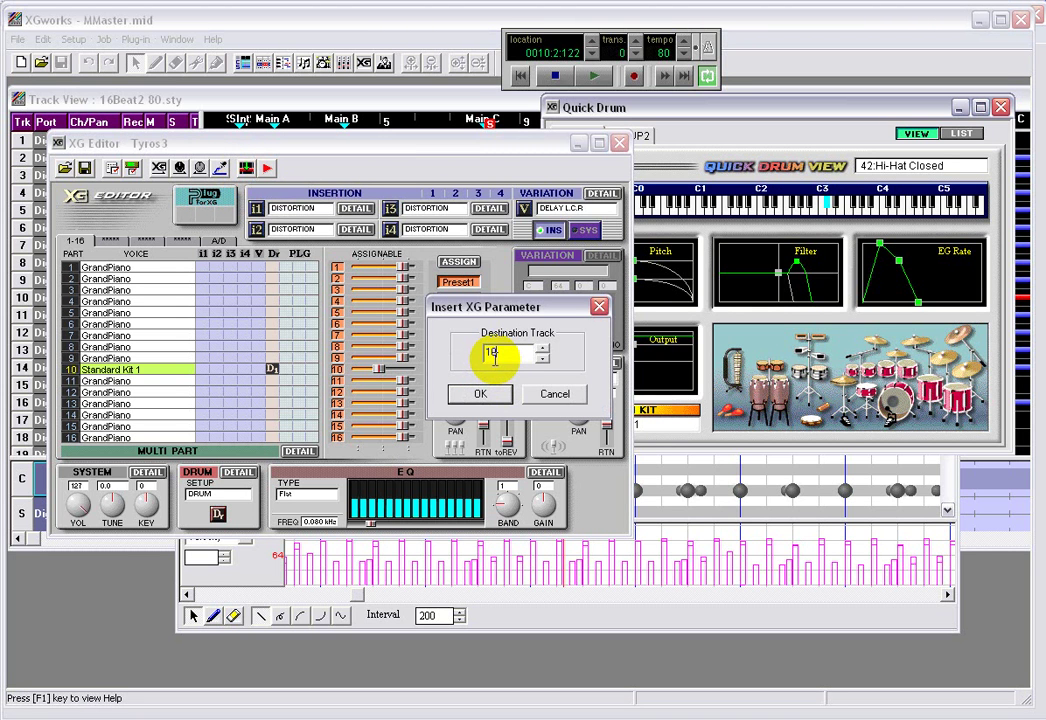
{"action": "key", "text": "BackSpace"}
{"action": "type", "text": "0"}
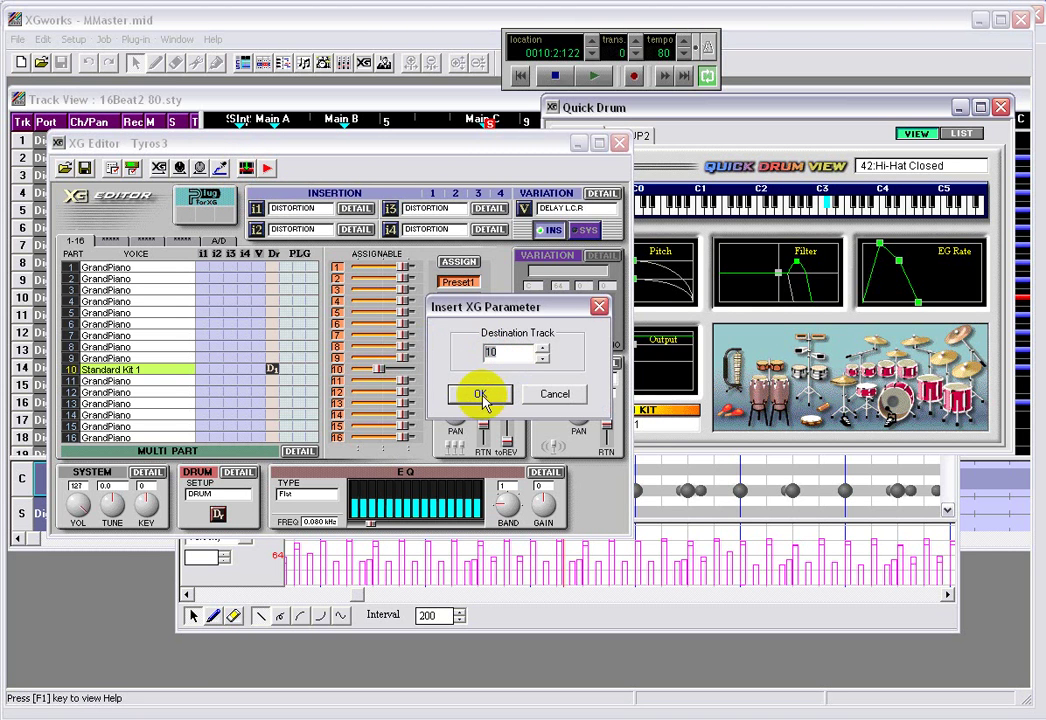
{"action": "left_click", "coordinate": [479, 396]}
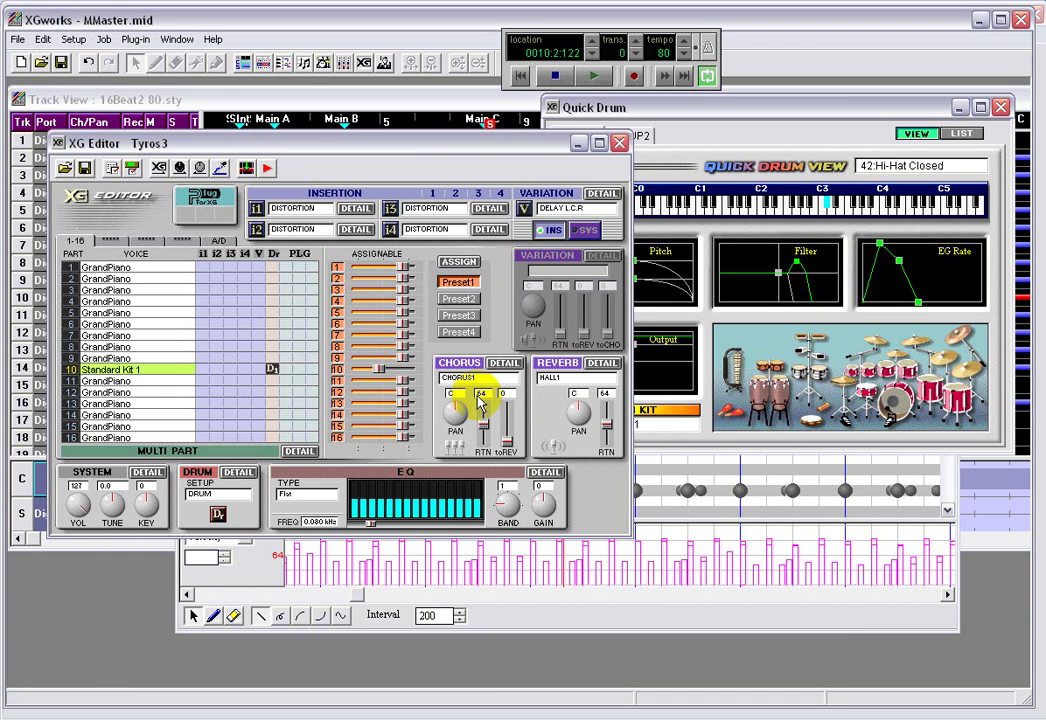
Save MMaster.mid and close XGworks to return to Mix Master.
{"action": "left_click", "coordinate": [17, 39]}
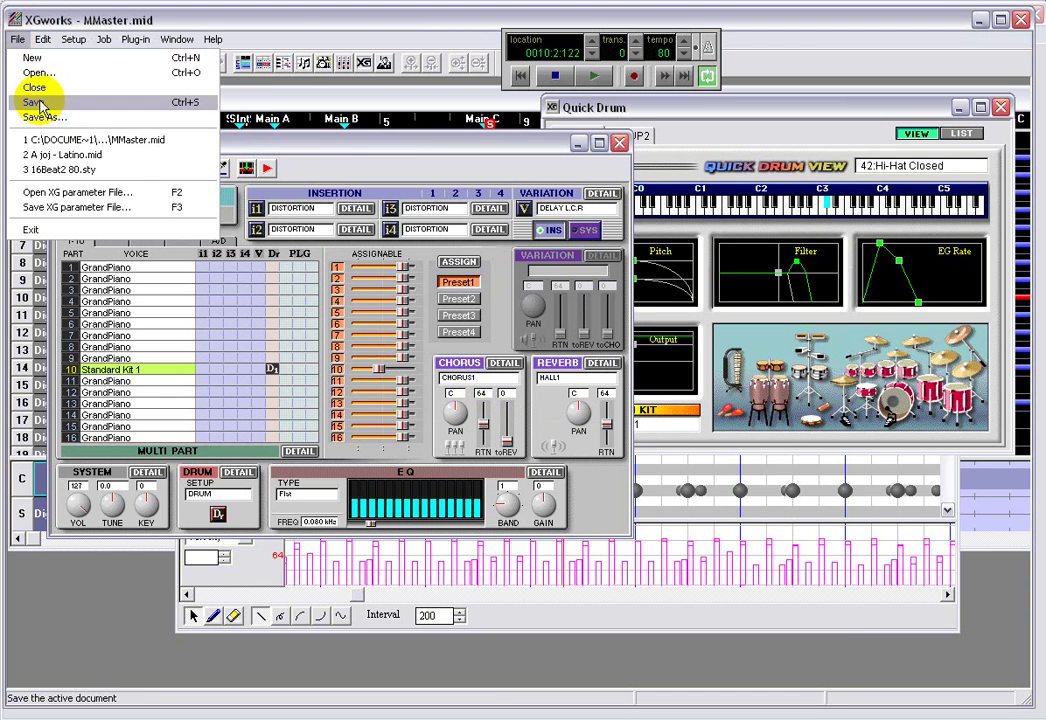
{"action": "left_click", "coordinate": [41, 104]}
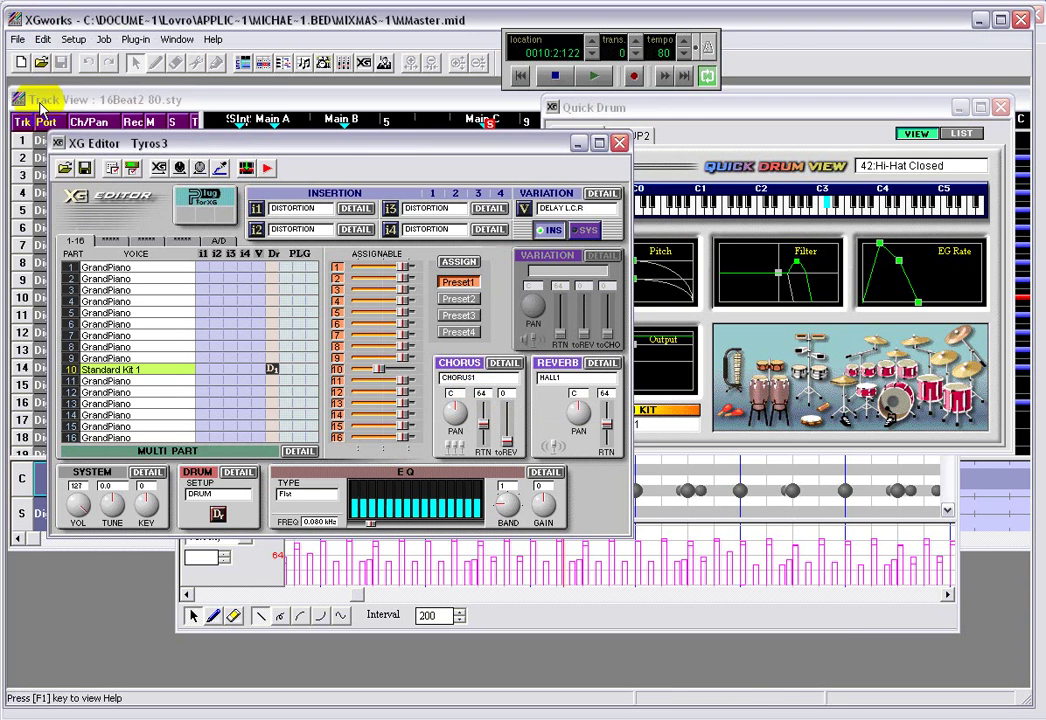
{"action": "left_click", "coordinate": [1021, 19]}
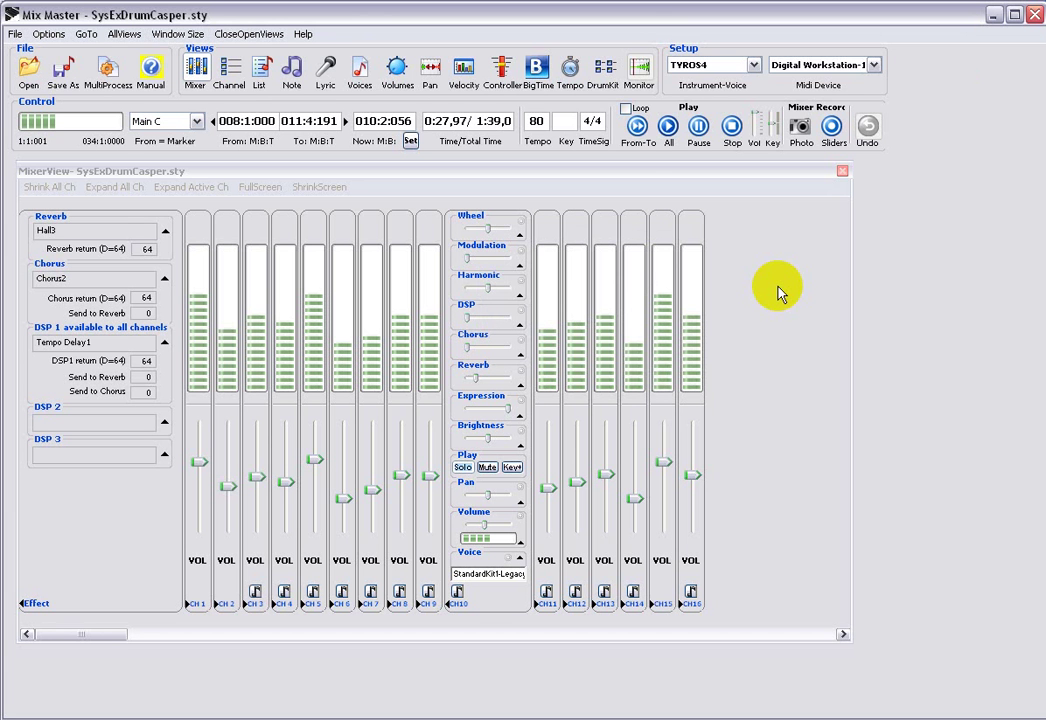
Play the edited style from the Main C marker in Mix Master to hear the drums, and stop playback.
{"action": "left_click", "coordinate": [636, 128]}
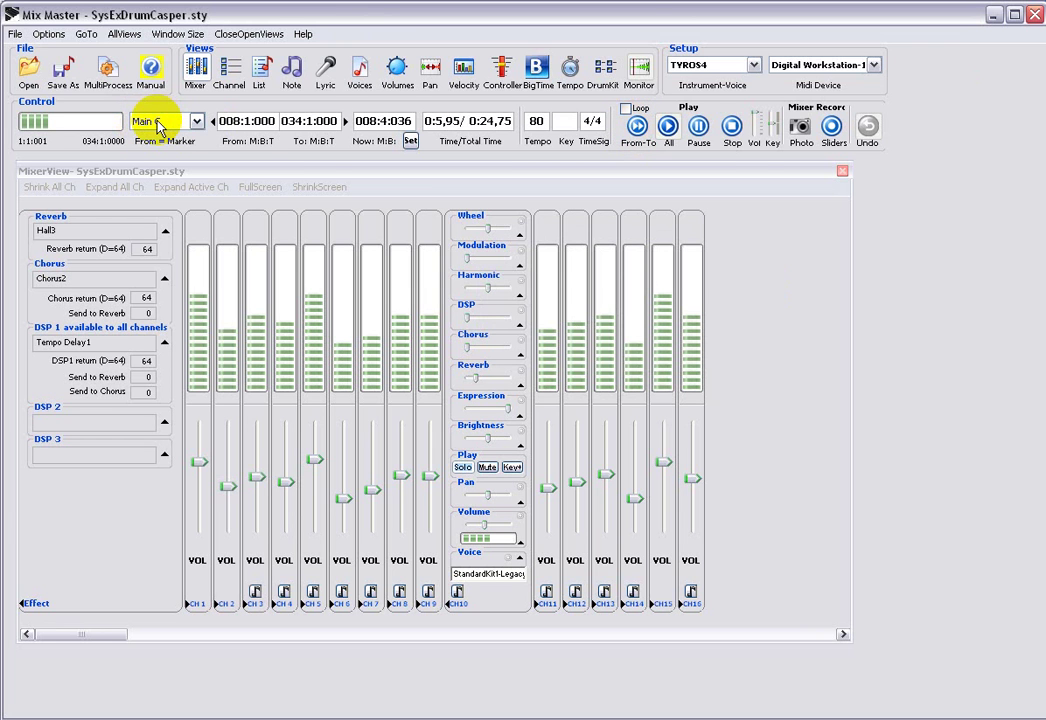
{"action": "left_click", "coordinate": [735, 130]}
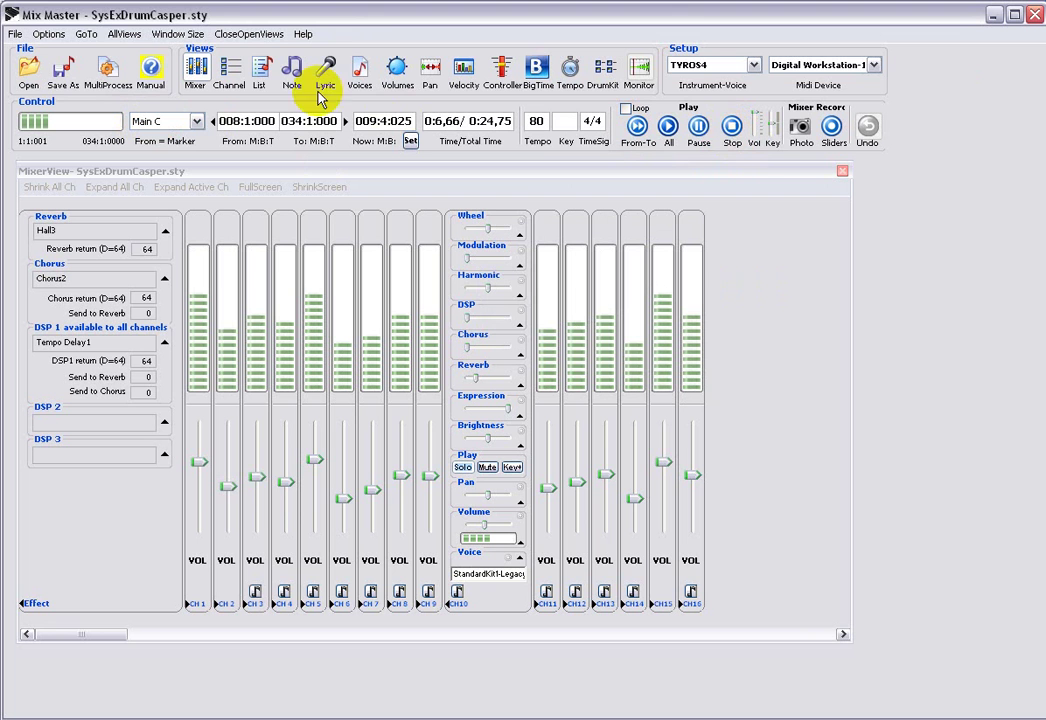
Open the style's event list, widen the window and examine the channel 10 SysEx part mode and drum-edit entries for note 38.
{"action": "left_click", "coordinate": [264, 70]}
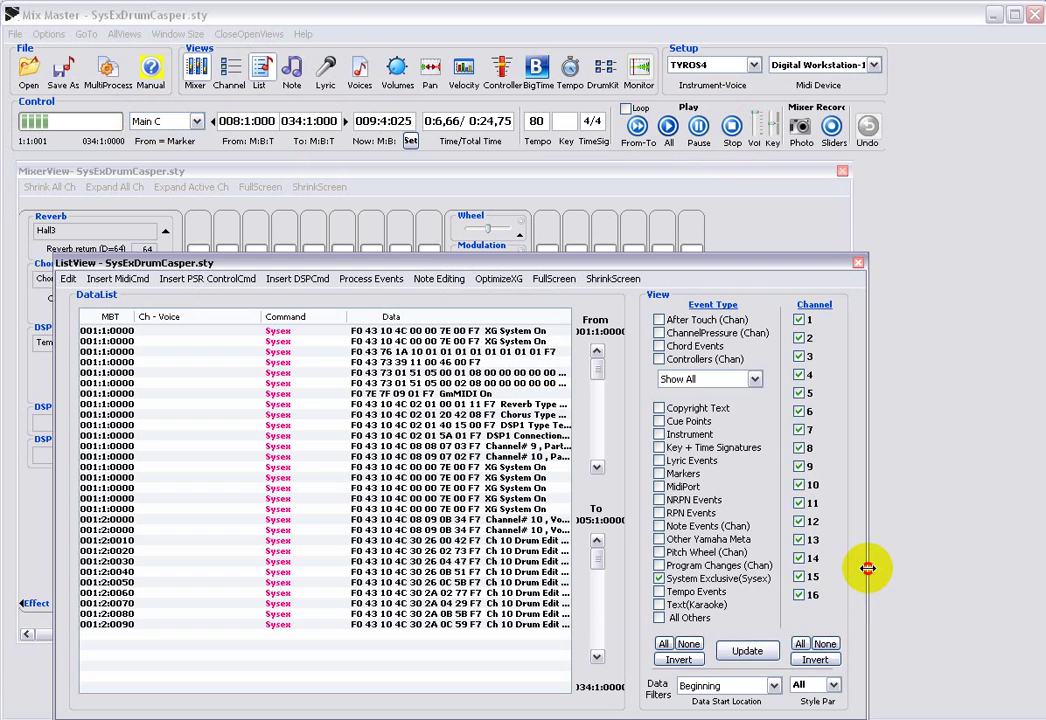
{"action": "left_click_drag", "start_coordinate": [867, 567], "coordinate": [1018, 570]}
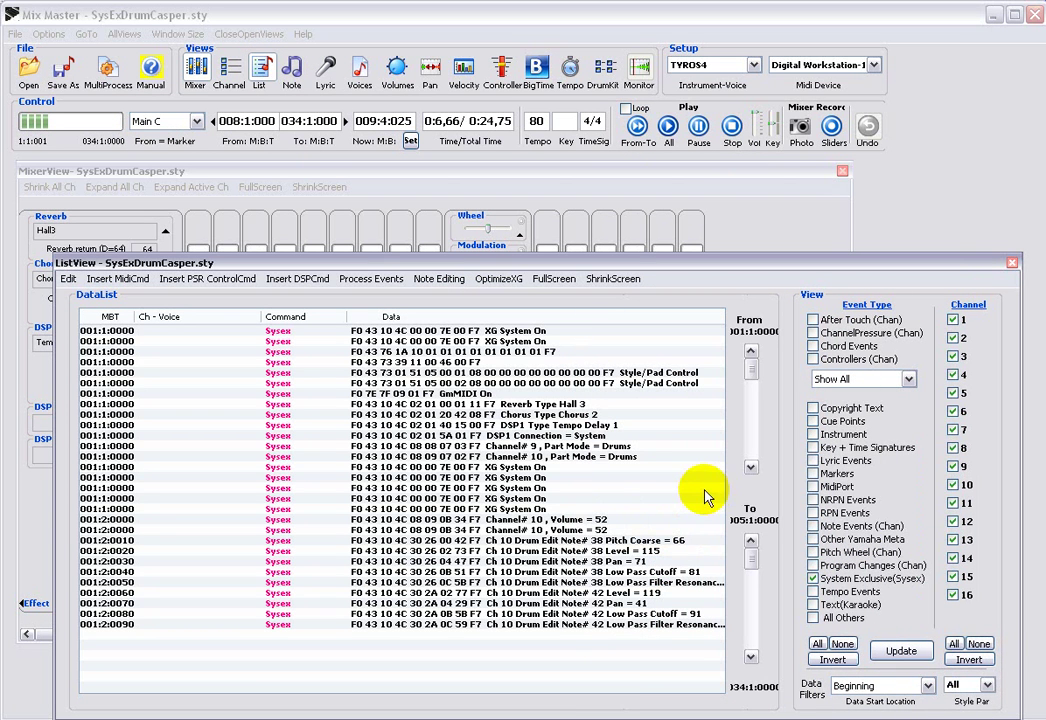
{"action": "left_click", "coordinate": [588, 458]}
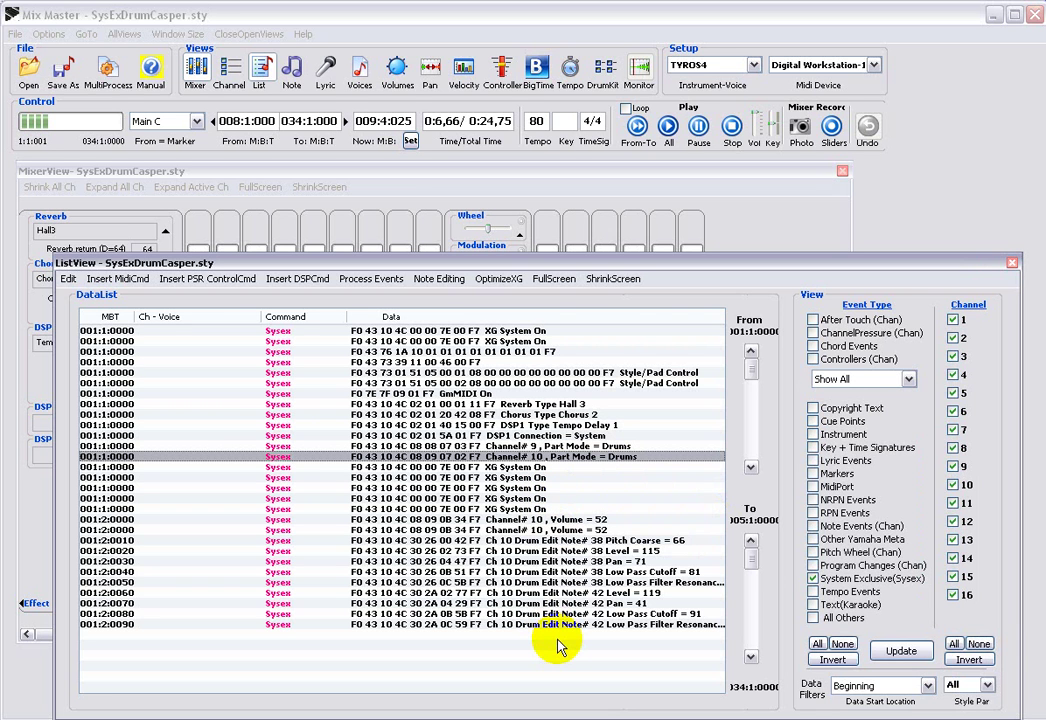
{"action": "left_click", "coordinate": [568, 551]}
{"action": "left_click", "coordinate": [569, 561]}
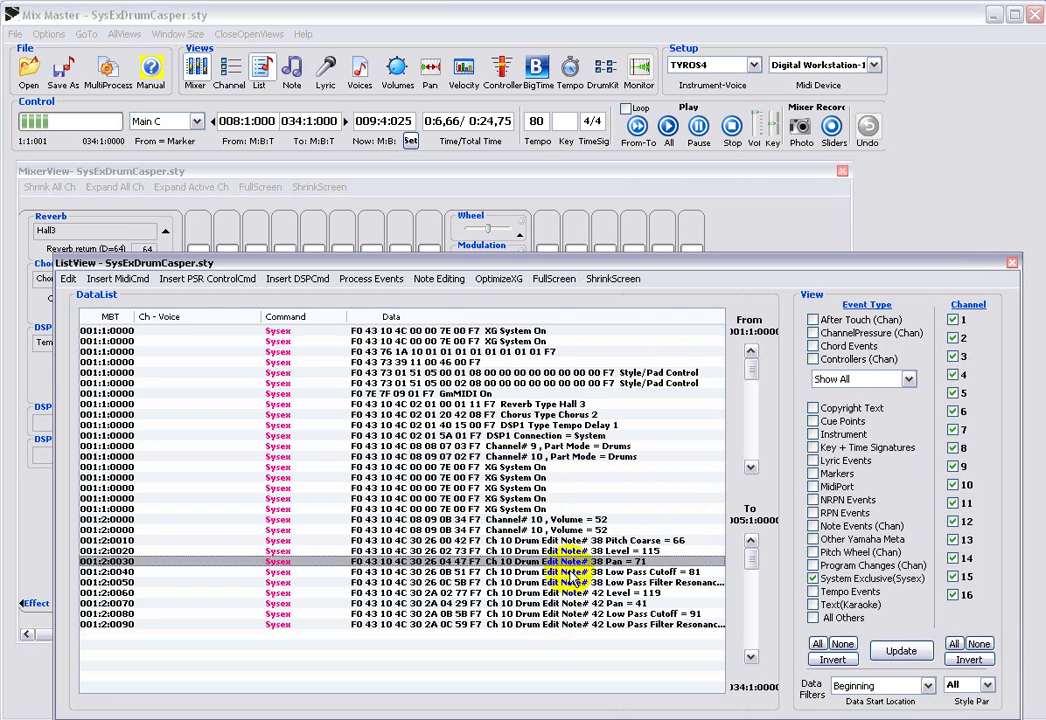
{"action": "left_click", "coordinate": [570, 572]}
{"action": "left_click", "coordinate": [571, 582]}
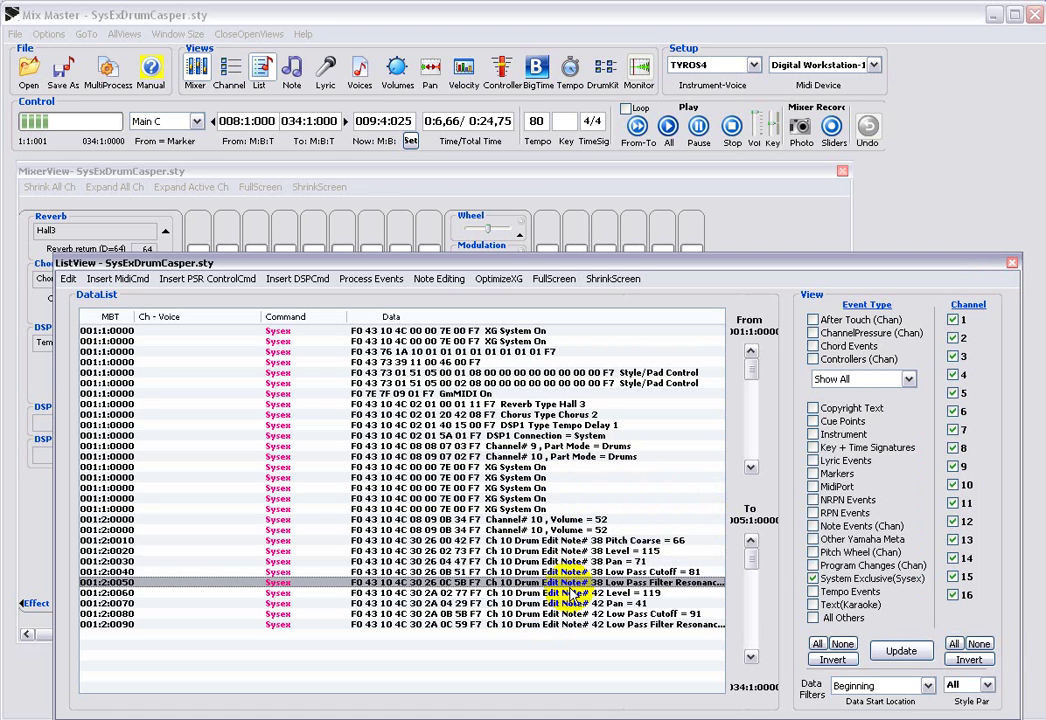